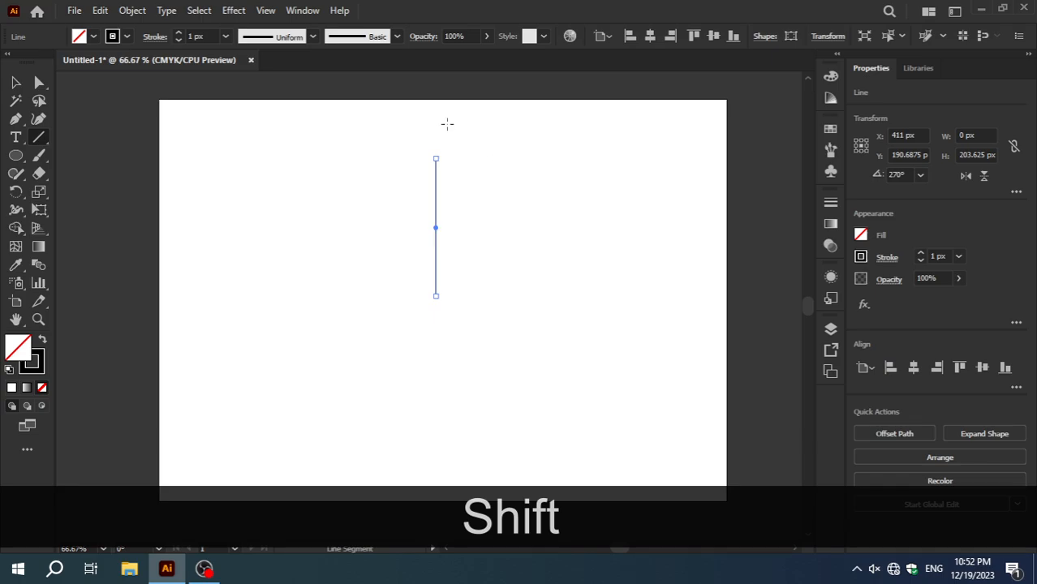
Step: Apply a Zig Zag effect to the vertical line with 14 px absolute size, 4 ridges per segment and smooth points
click(234, 11)
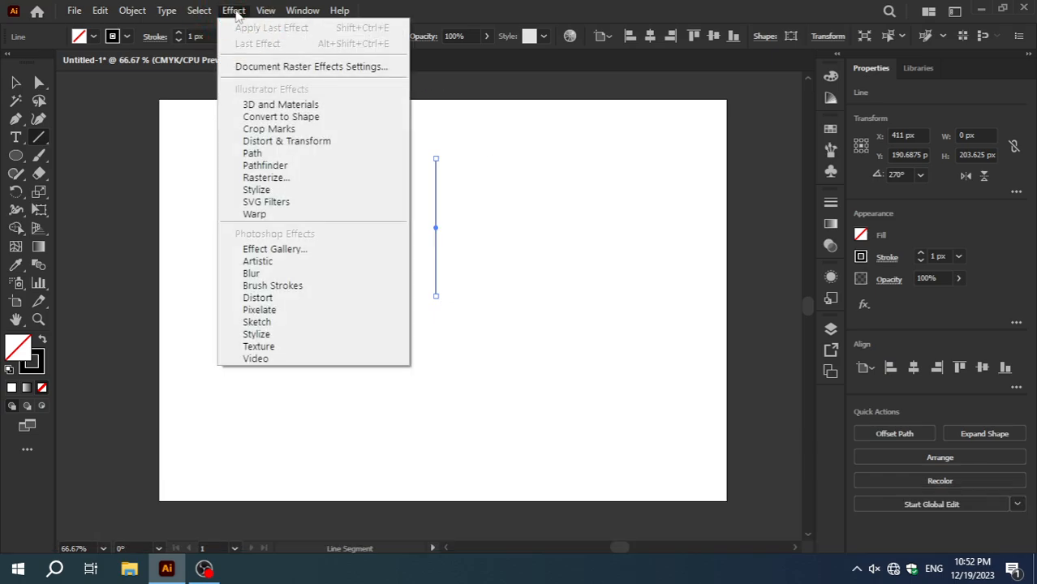
mouse_move(323, 145)
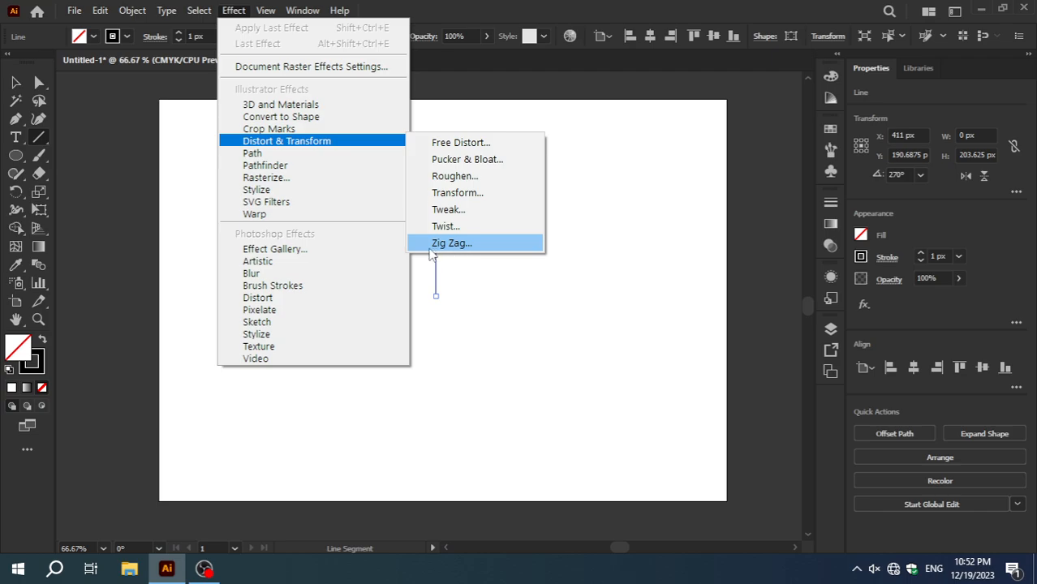
click(464, 251)
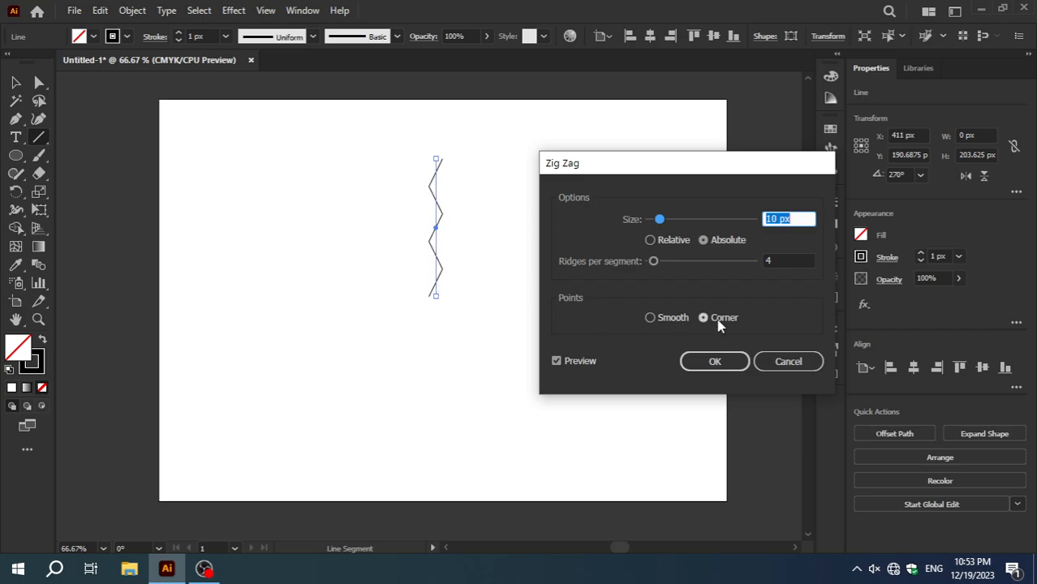
click(651, 319)
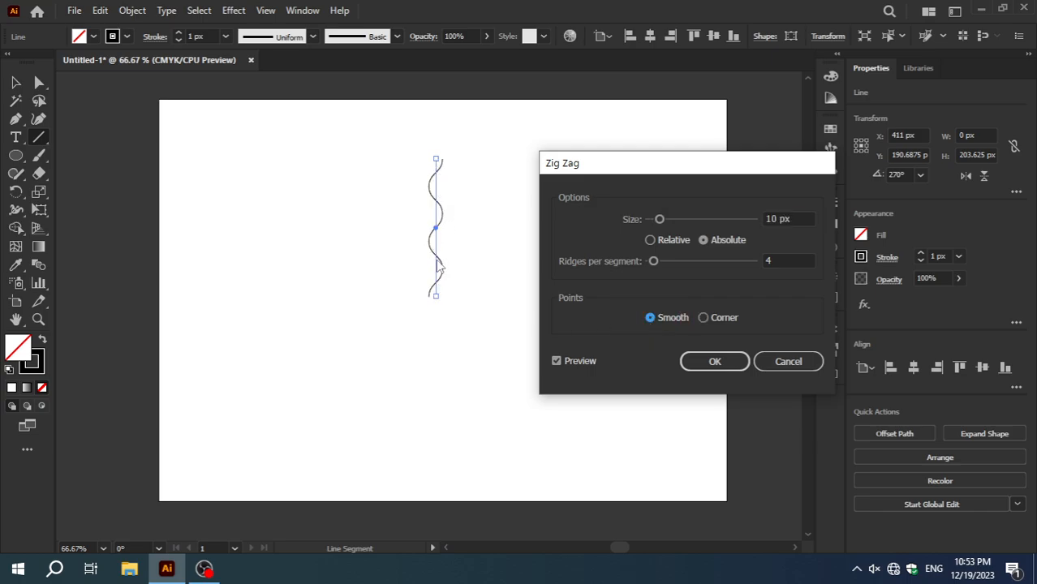
click(703, 318)
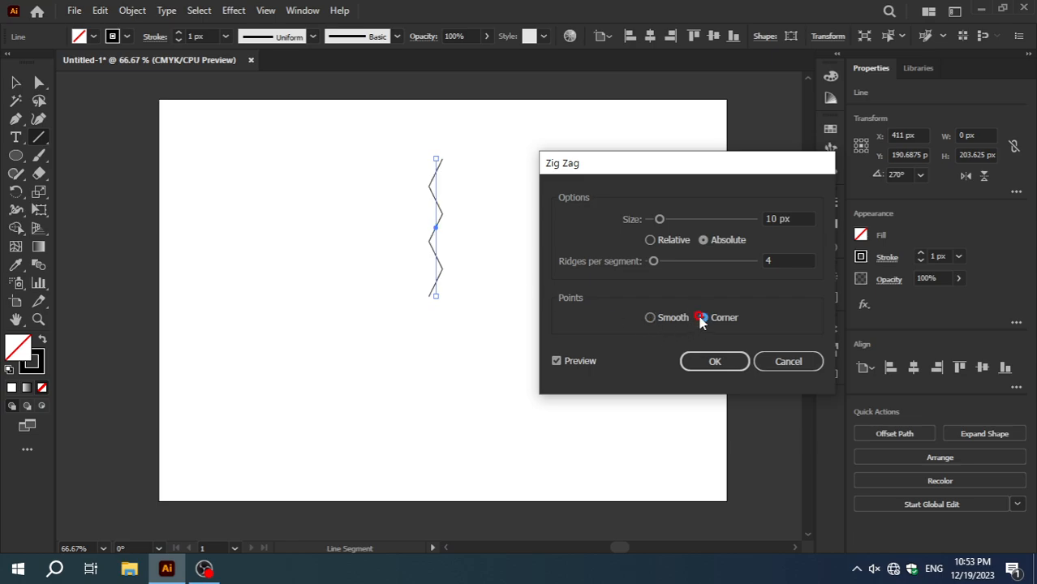
click(670, 321)
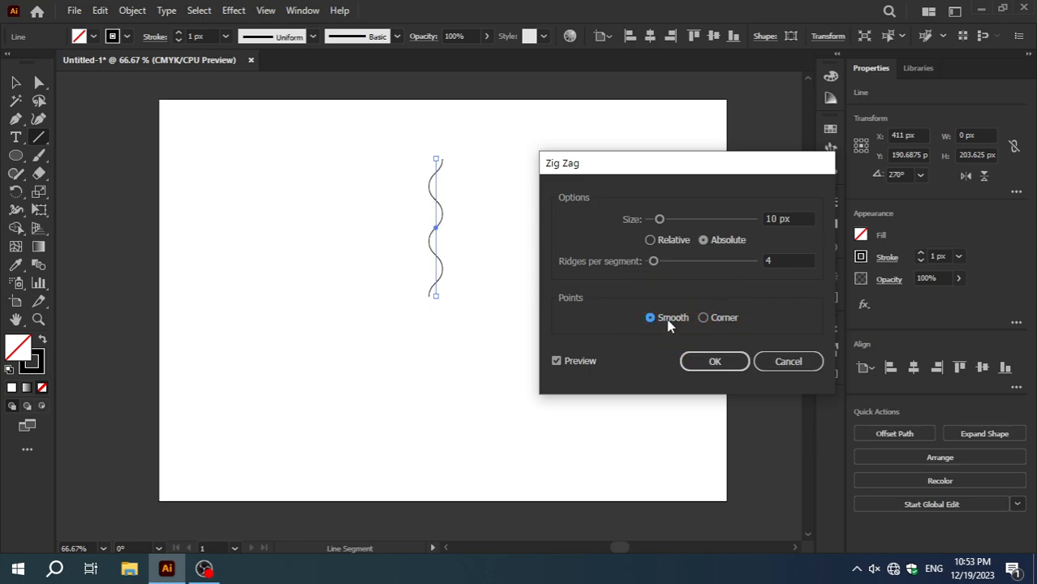
drag(660, 219, 667, 220)
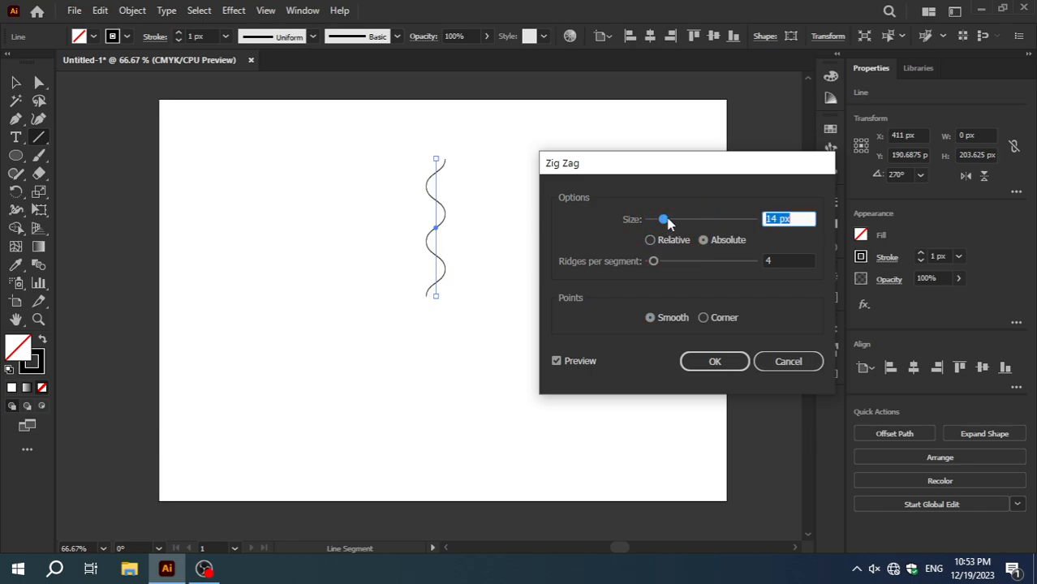
click(666, 219)
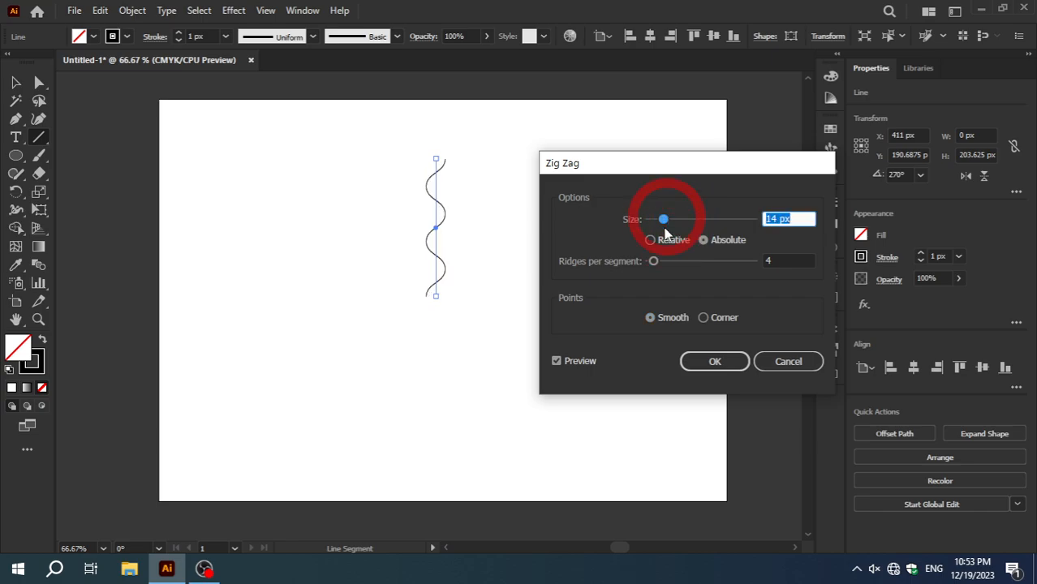
click(715, 363)
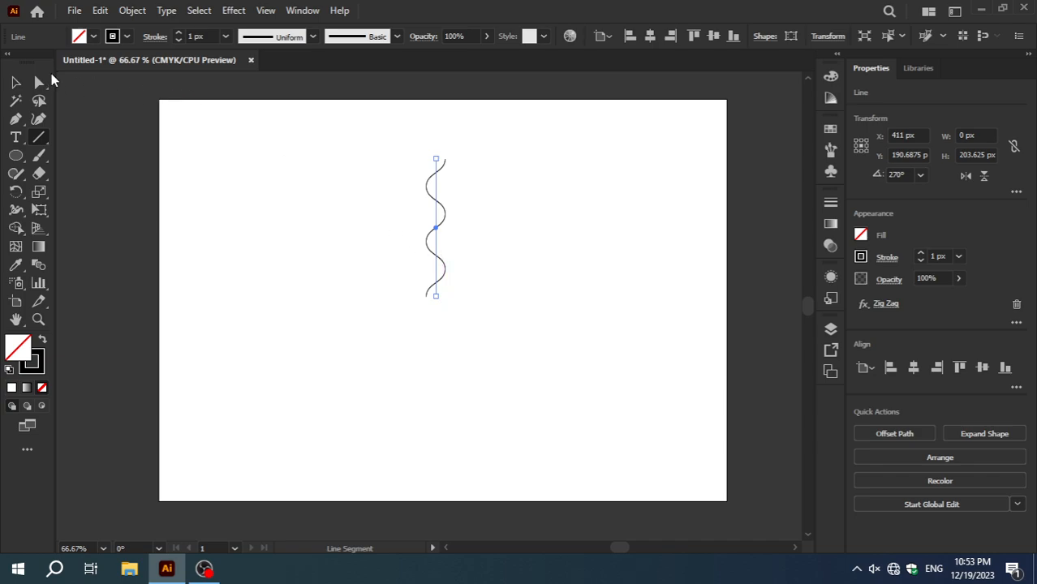
Step: Expand the appearance of the wavy line into an editable path
click(15, 82)
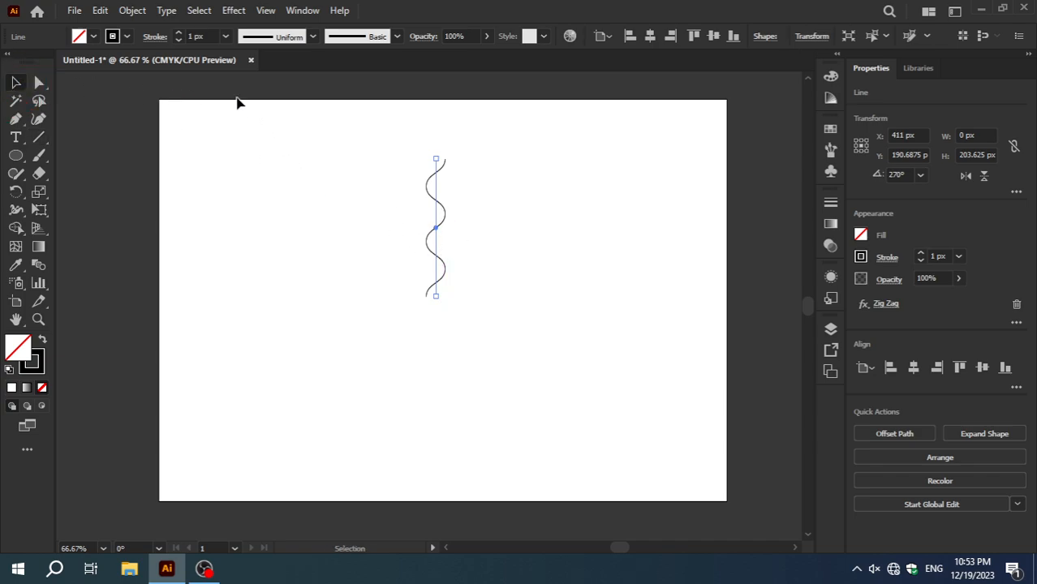
click(133, 12)
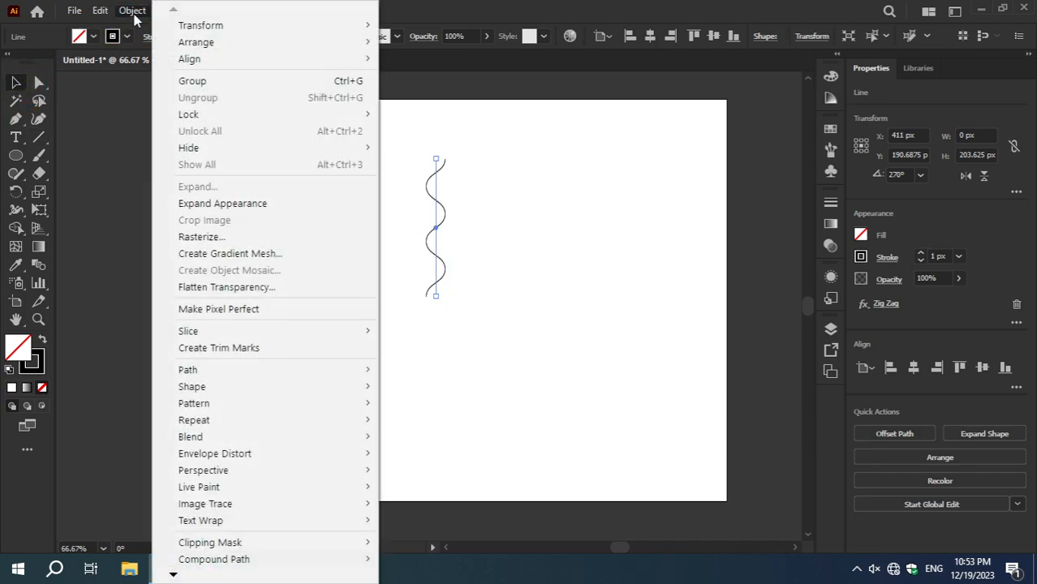
click(233, 204)
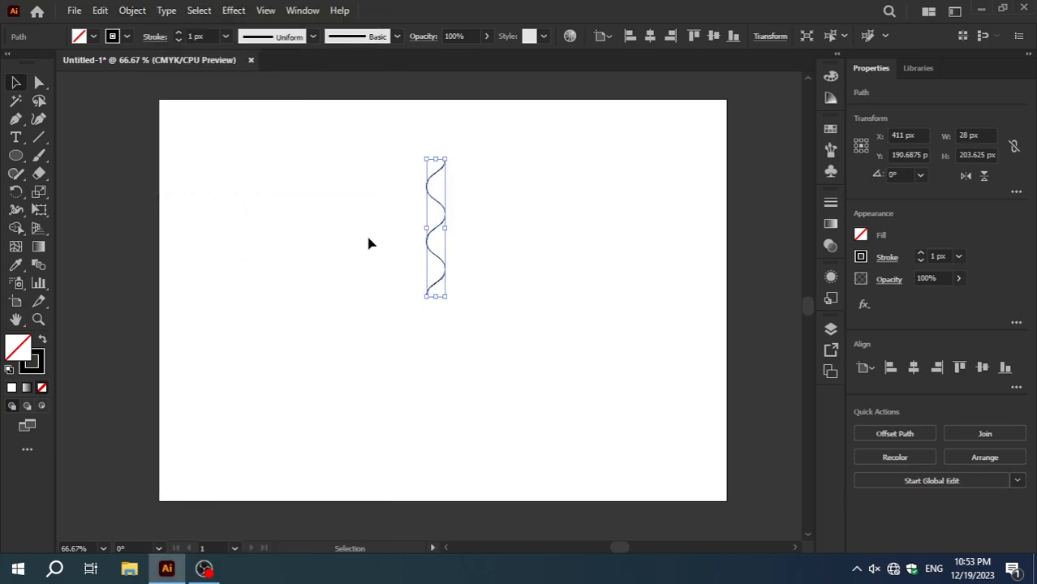
click(492, 201)
click(449, 222)
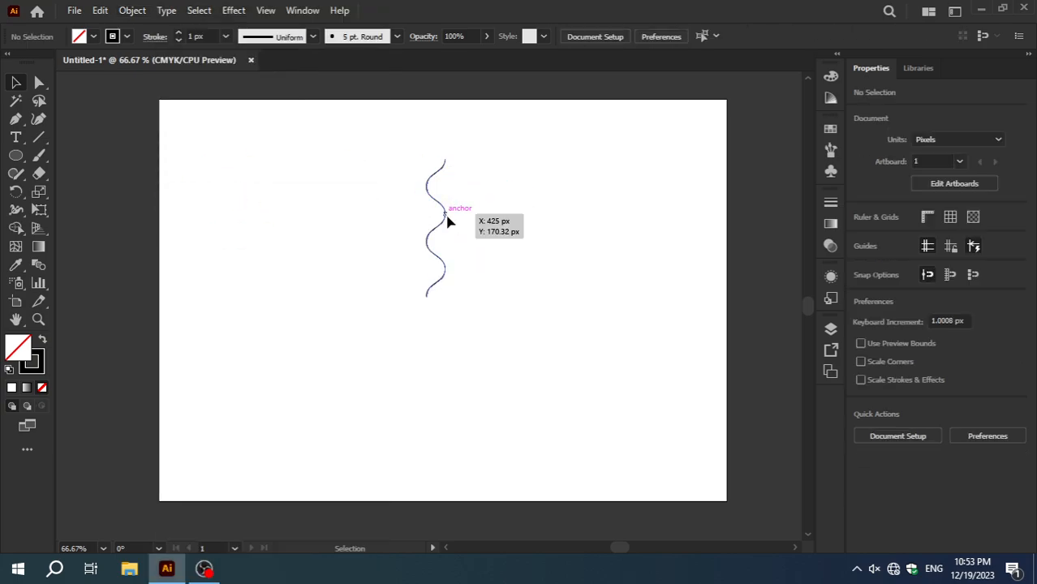
click(504, 233)
drag(436, 243, 412, 248)
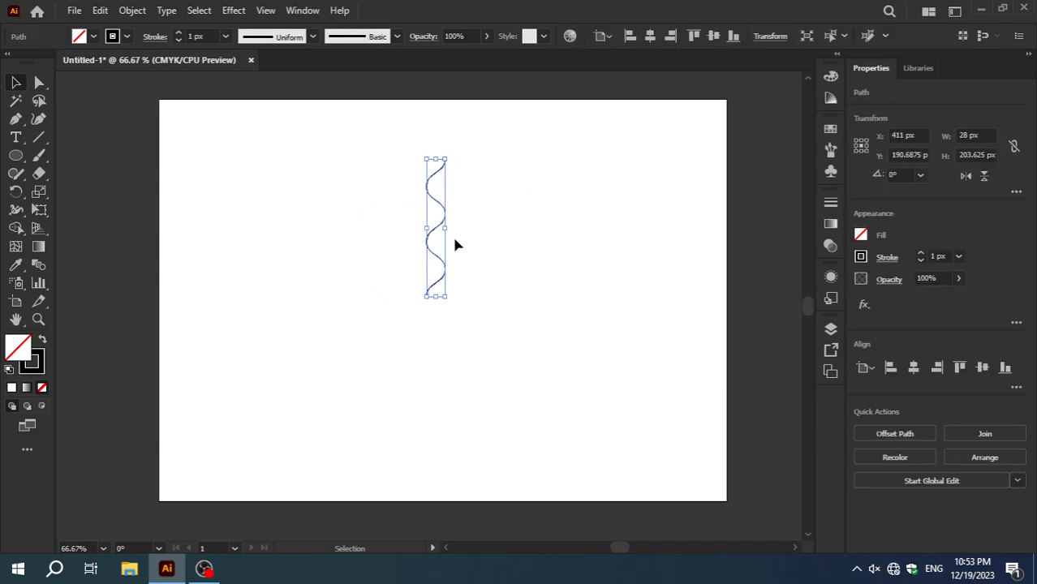
click(468, 260)
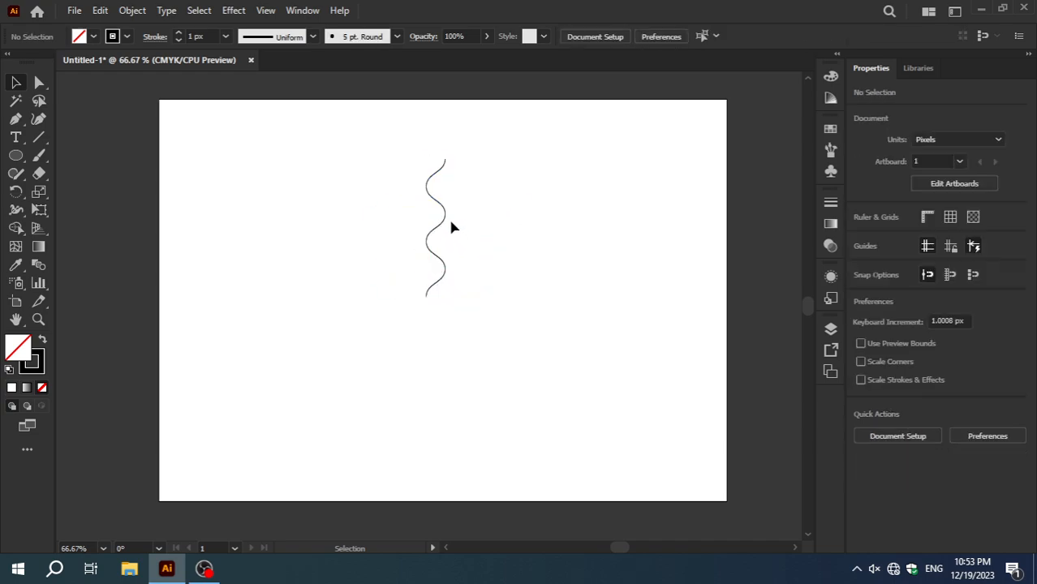
Step: Create a copy of the wavy path rotated 20° around its bottom anchor point
click(444, 223)
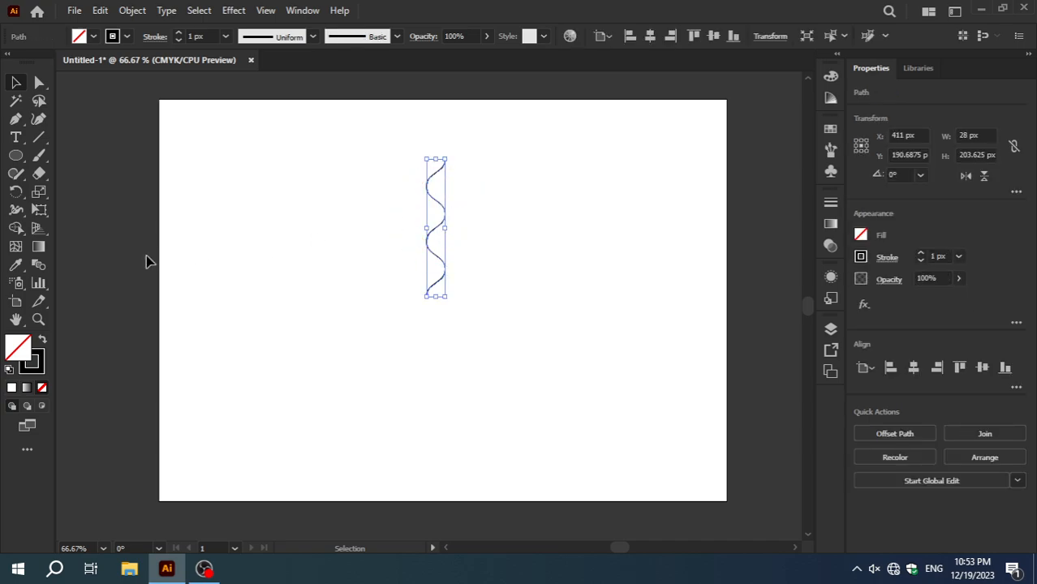
click(15, 193)
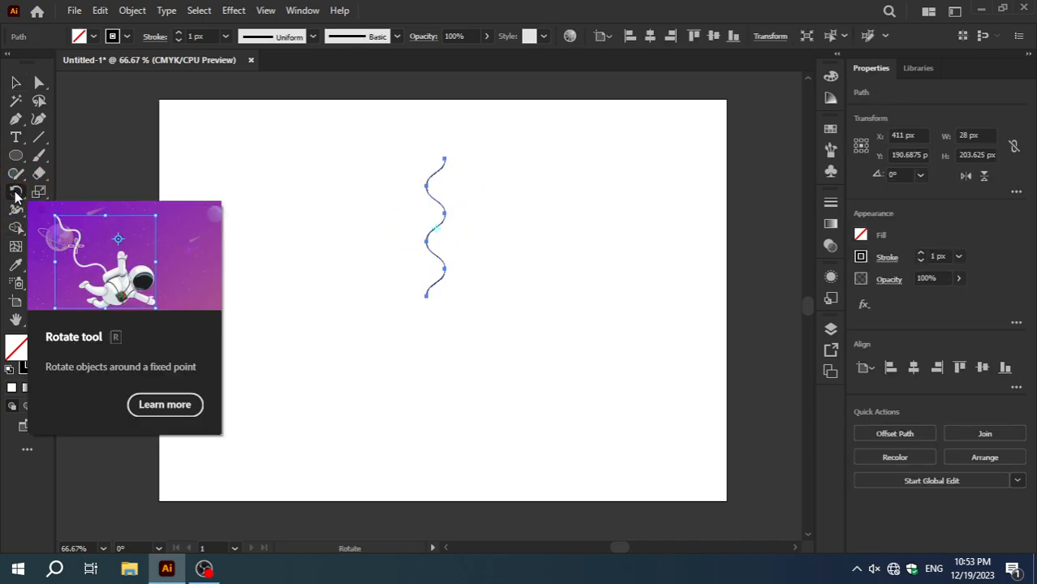
alt+click(425, 297)
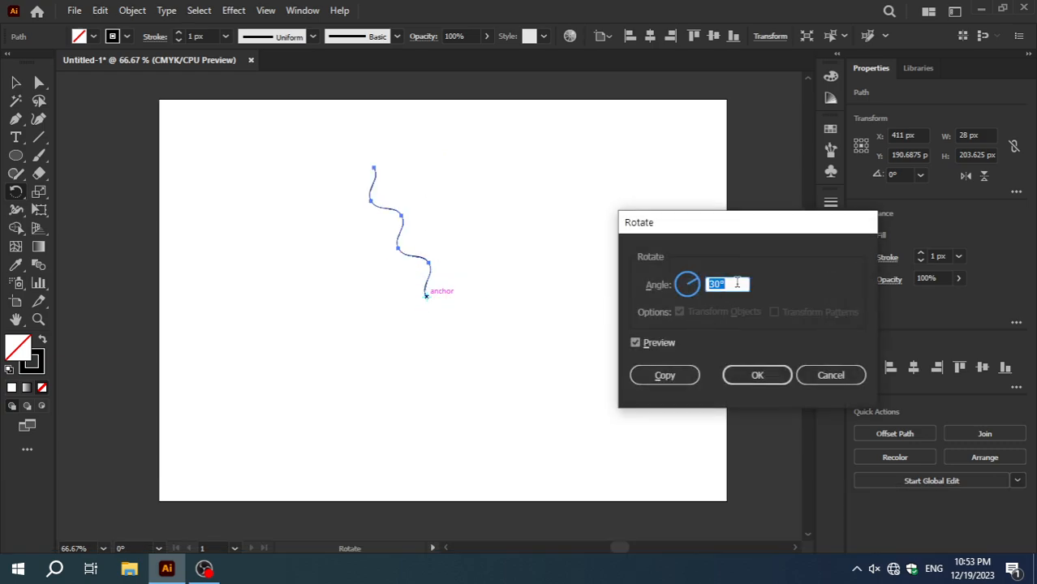
text(20)
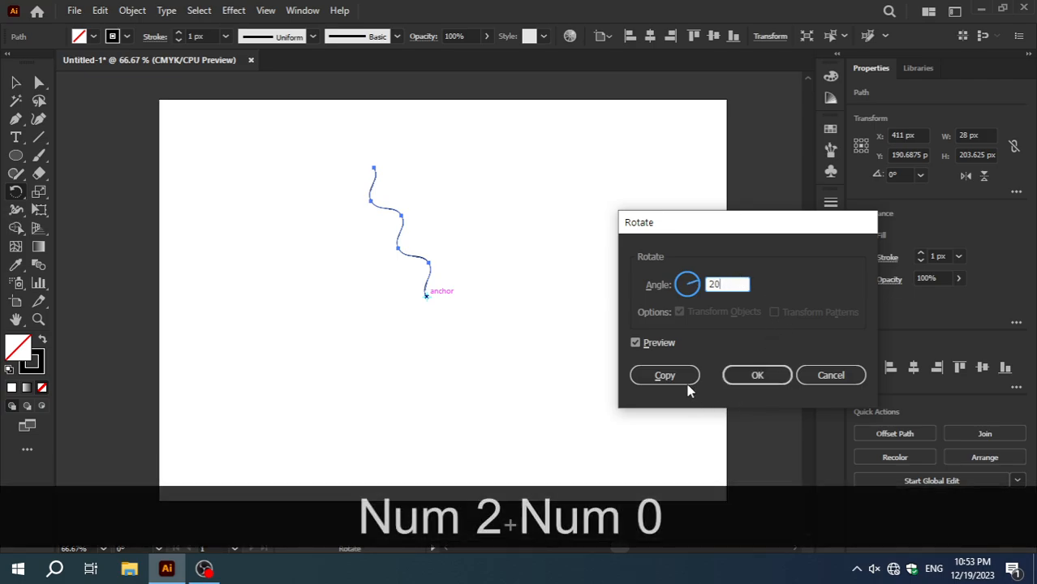
click(684, 375)
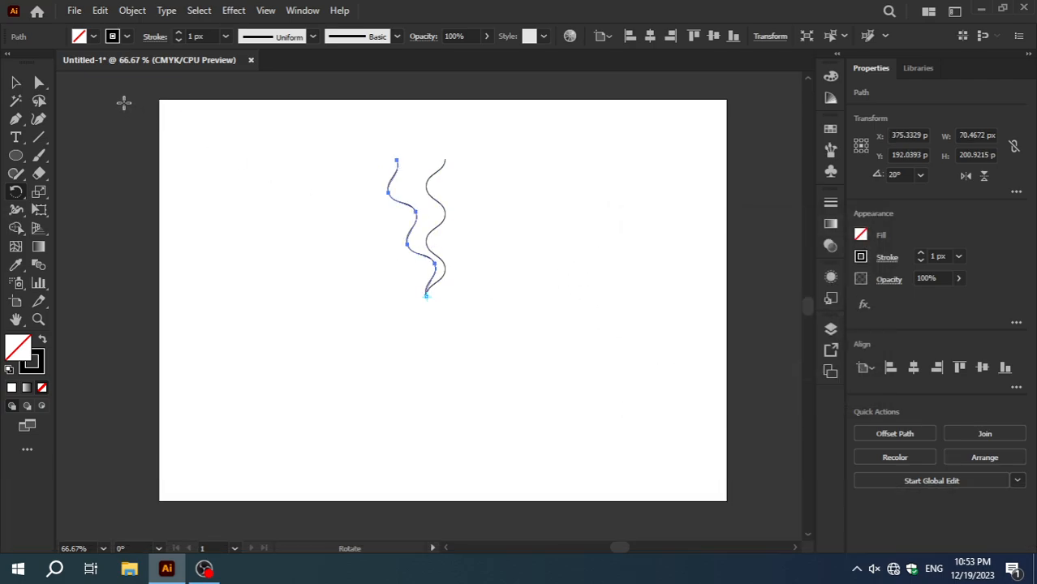
Step: Draw a circle about 392.5 px in diameter, centred on the shared bottom anchor of the two wavy paths
click(16, 83)
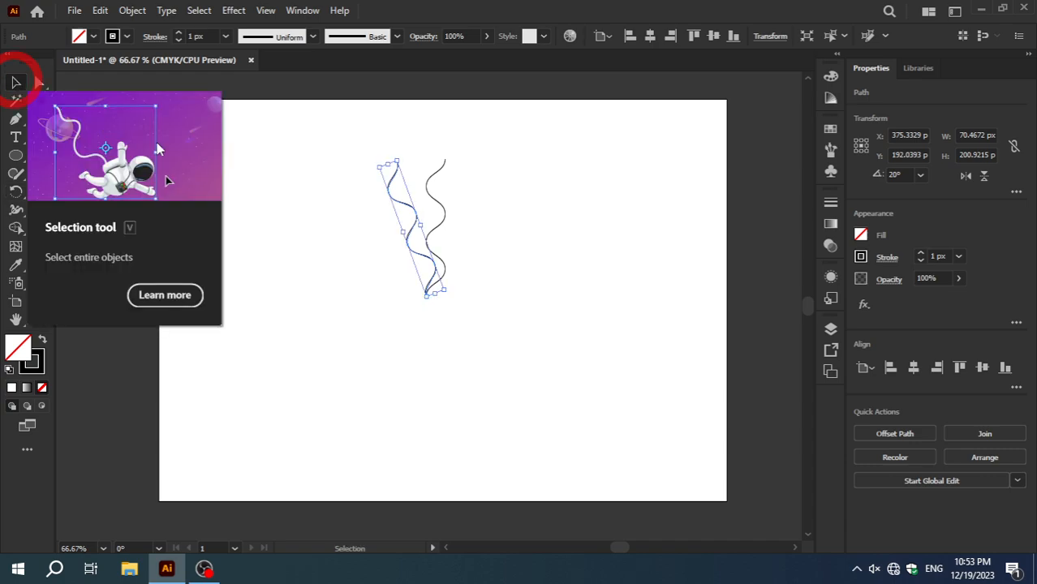
click(294, 253)
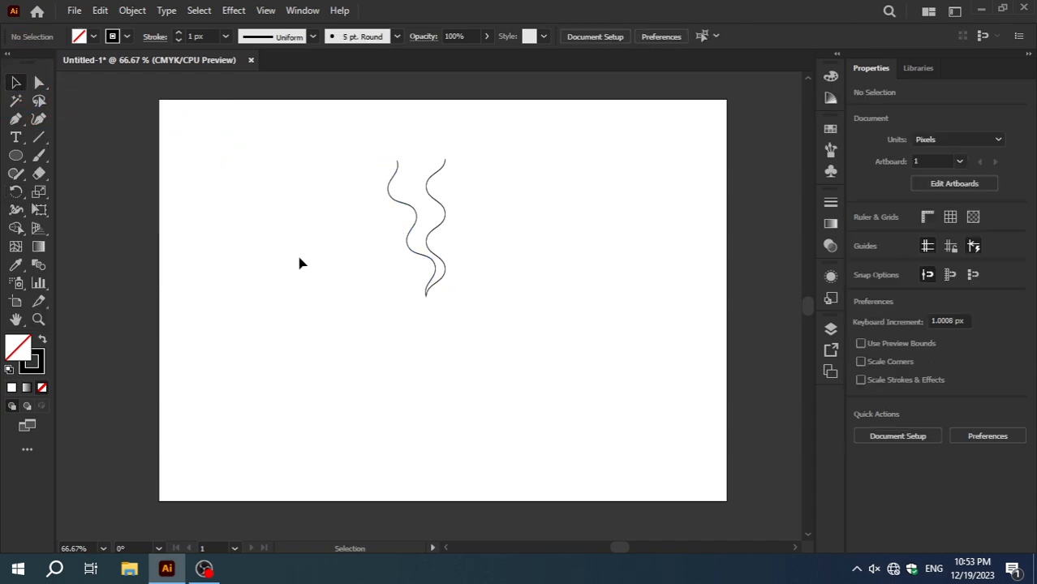
click(15, 155)
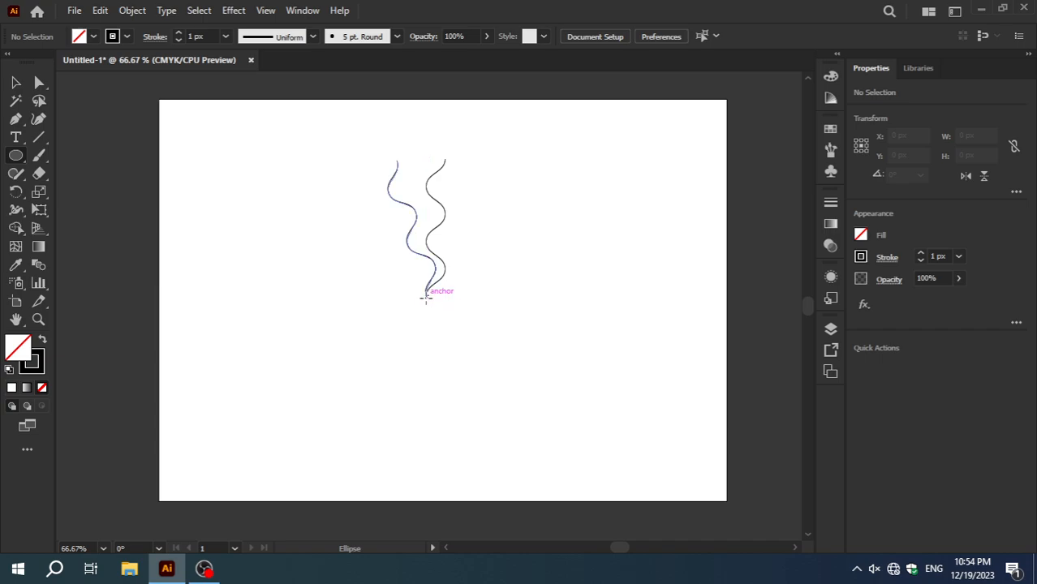
drag(426, 297, 559, 417)
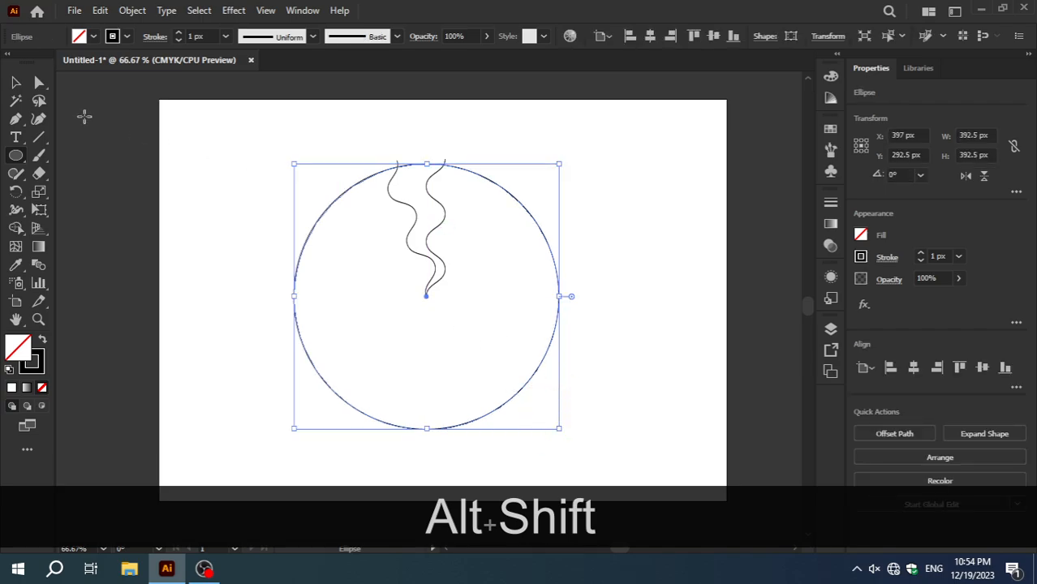
Step: Build a closed shape from the area between the two wavy paths and the circle's upper arc with Shape Builder
click(16, 82)
mouse_move(234, 151)
mouse_down()
mouse_move(502, 307)
mouse_move(558, 356)
mouse_up()
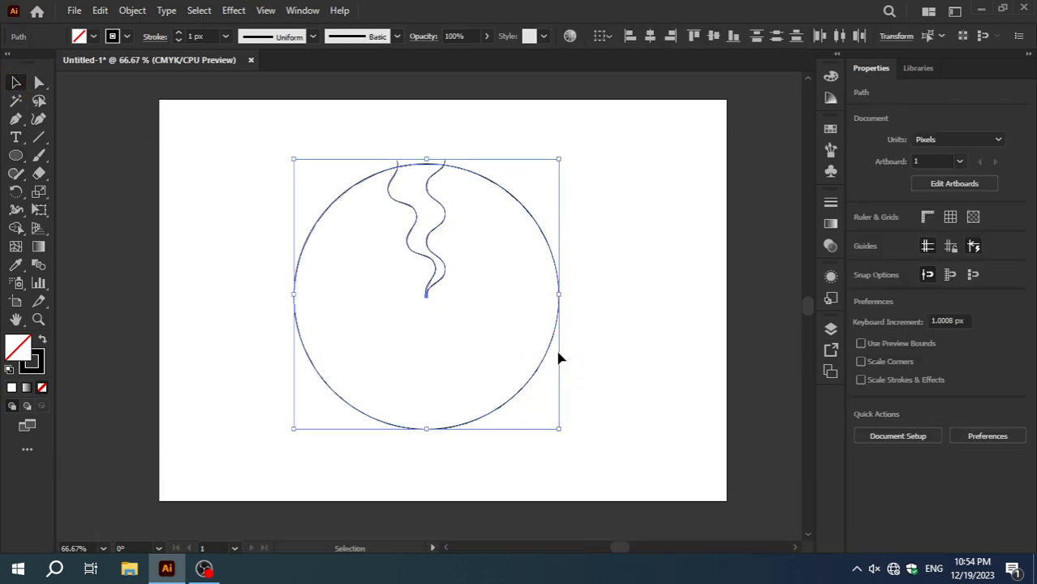
click(18, 228)
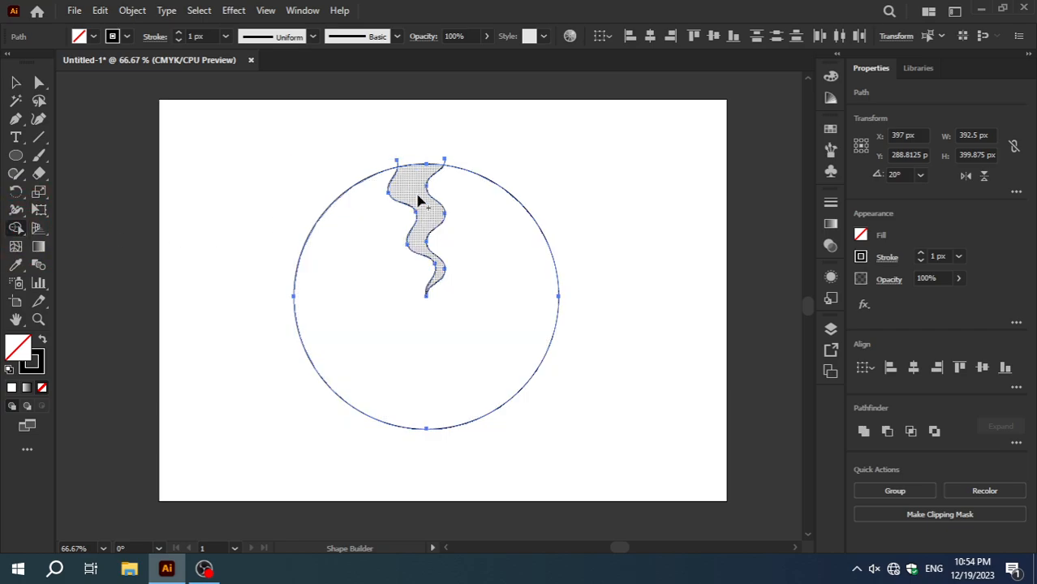
click(418, 200)
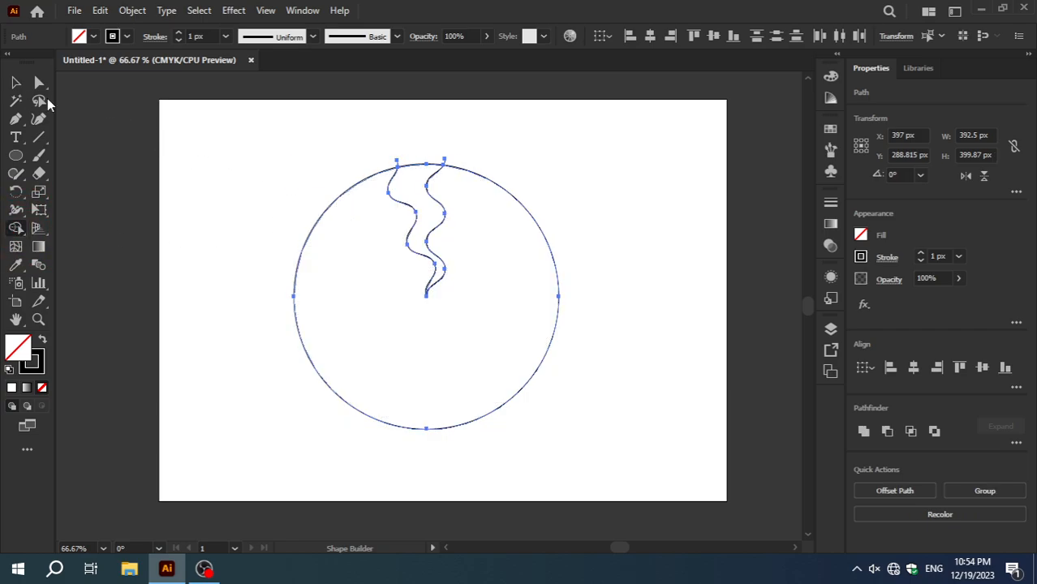
Step: Remove the rest of the circle and the line ends sticking out above the wavy wedge with Shape Builder
key(alt)
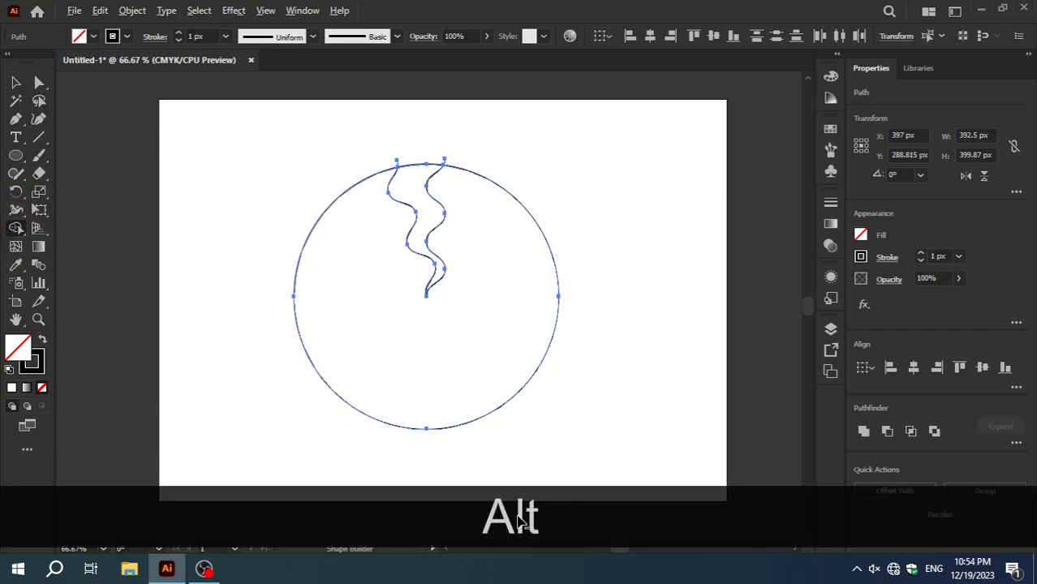
mouse_move(529, 423)
mouse_down()
mouse_move(509, 271)
mouse_move(459, 155)
mouse_move(318, 185)
mouse_up()
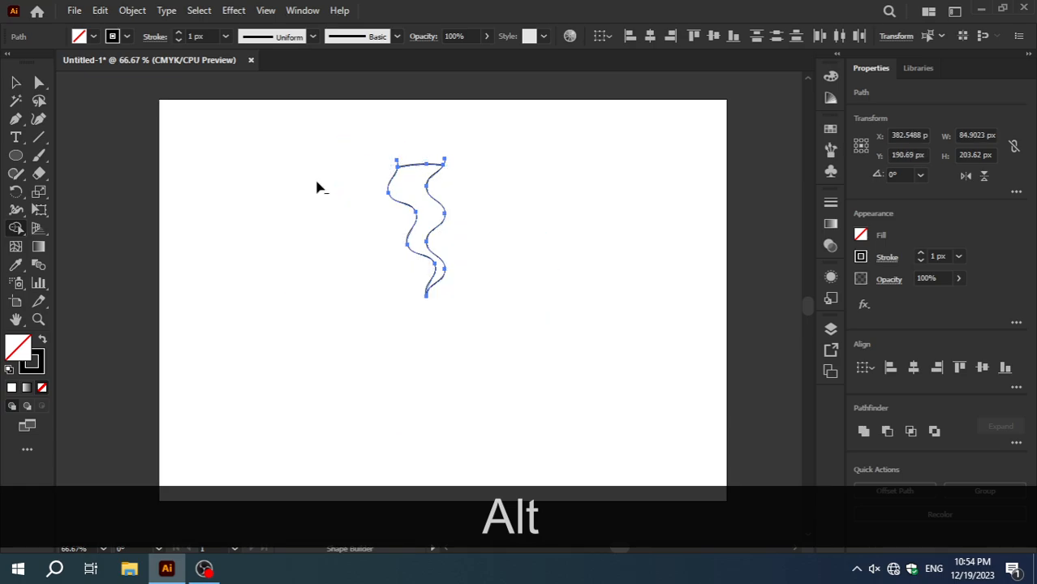
key(alt)
mouse_move(380, 165)
mouse_down()
mouse_move(435, 160)
mouse_move(471, 178)
mouse_move(431, 152)
mouse_up()
key(alt)
click(15, 82)
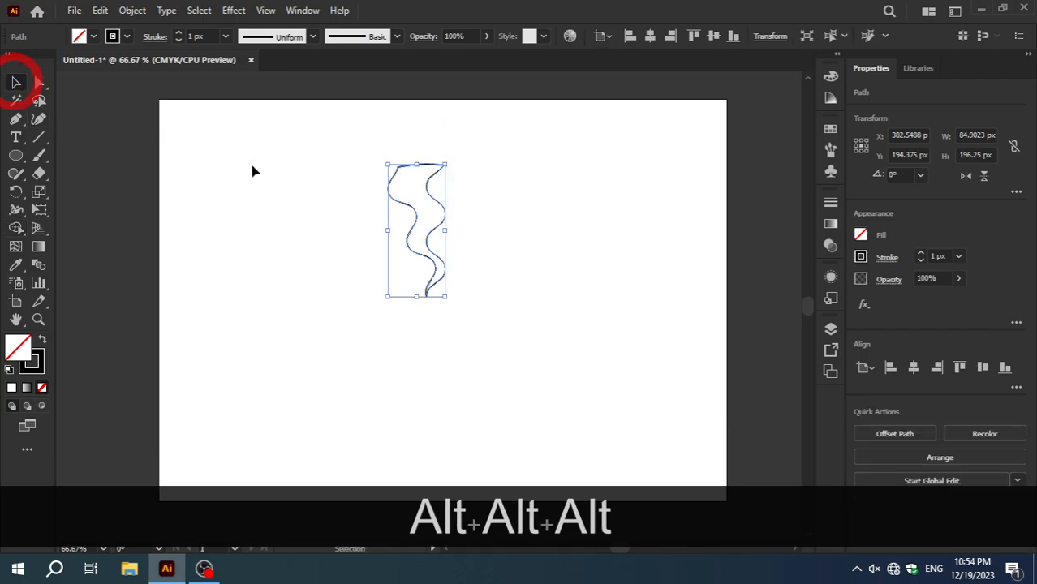
click(321, 219)
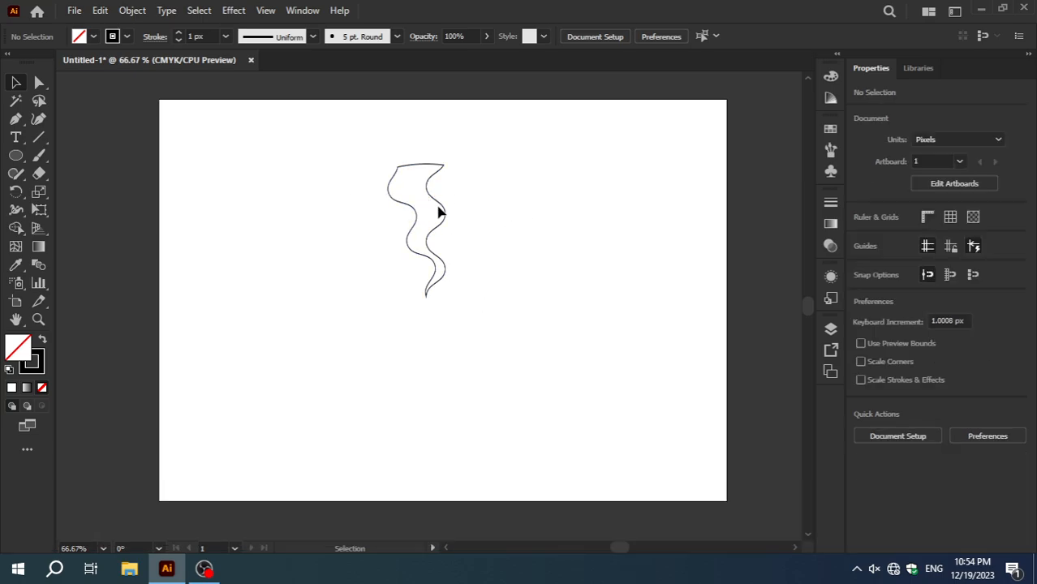
Step: Try a copy of the wavy wedge rotated 20° around its bottom tip and undo it
click(441, 212)
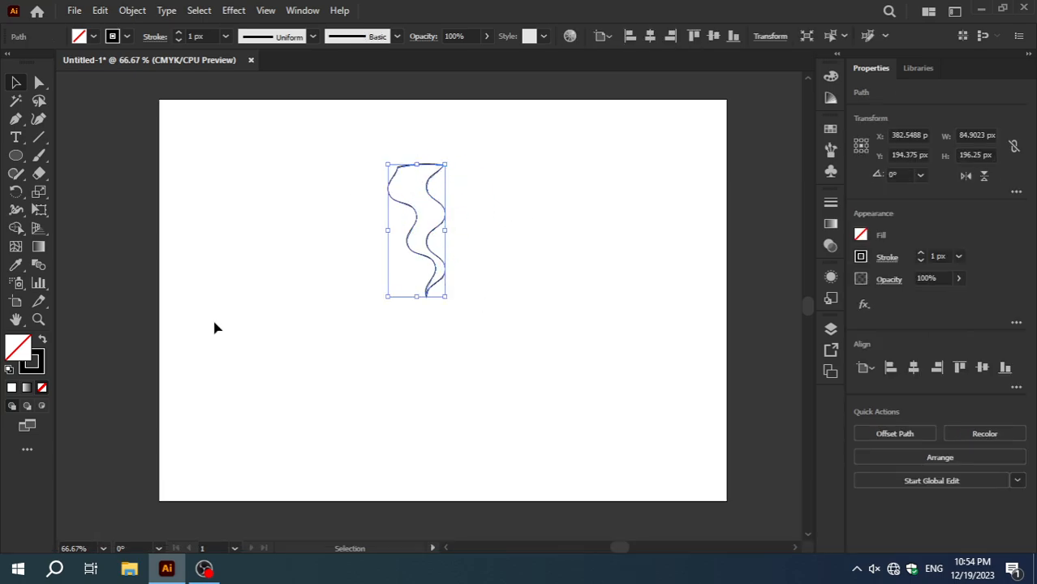
double_click(15, 192)
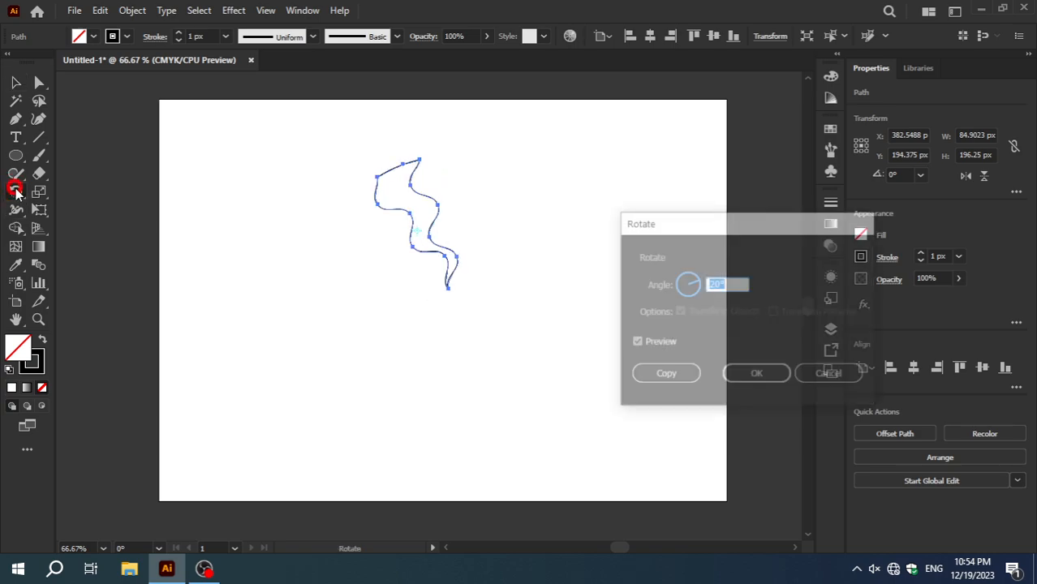
click(824, 375)
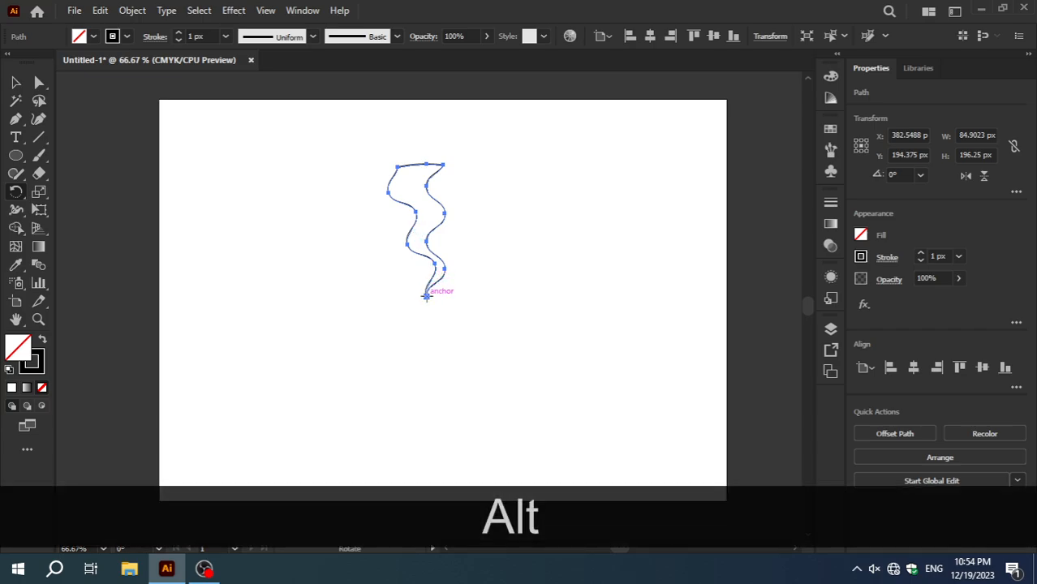
alt+click(426, 295)
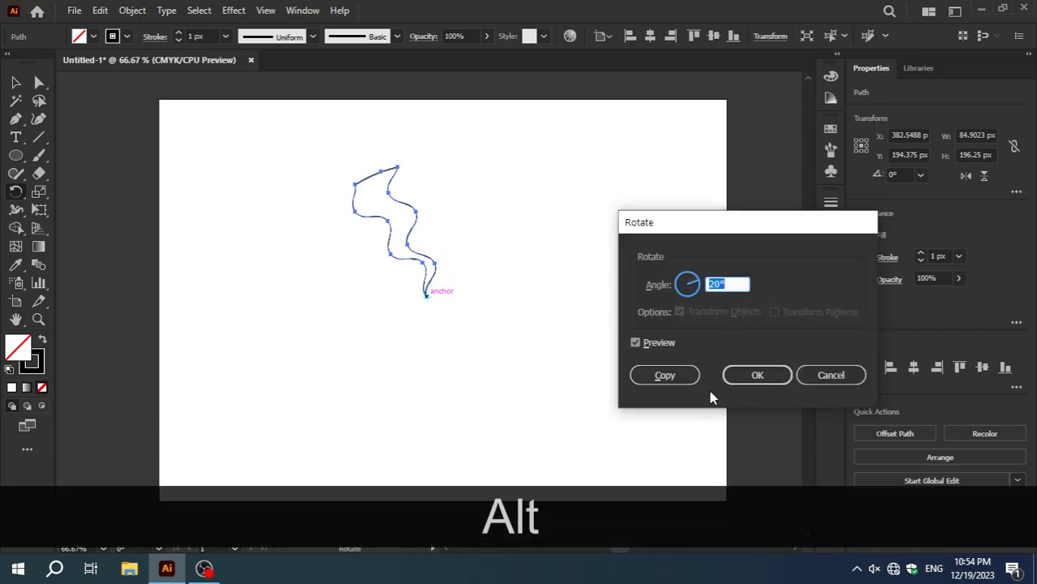
click(641, 379)
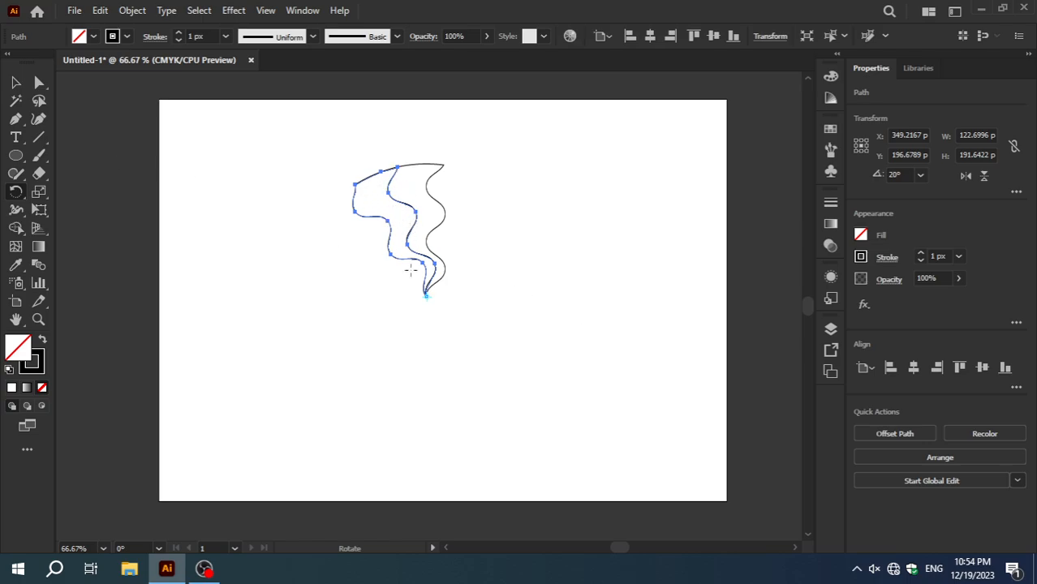
key(ctrl+z)
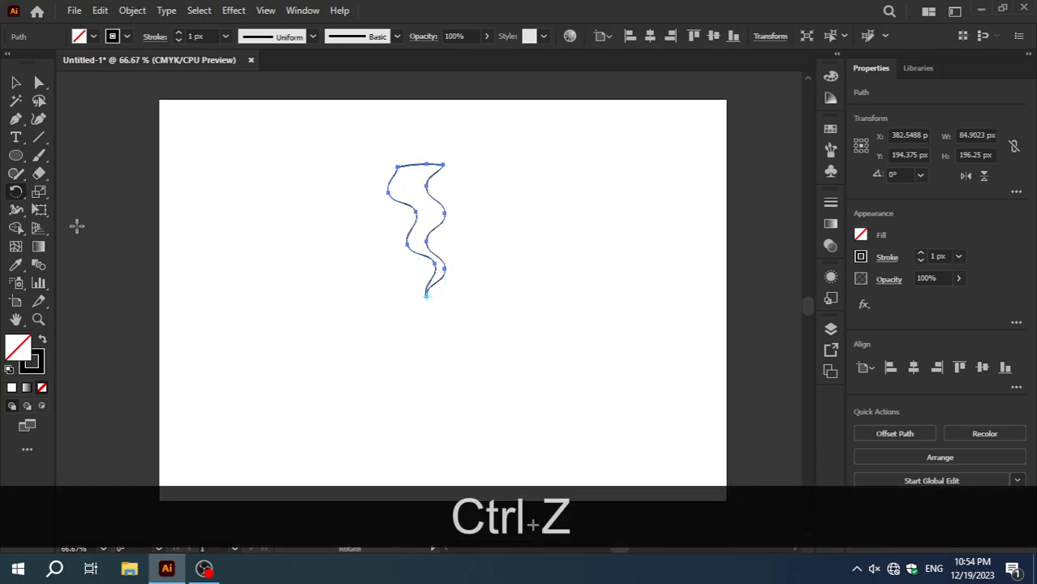
Step: Create a copy of the wavy wedge rotated 30° around its bottom anchor point
click(19, 190)
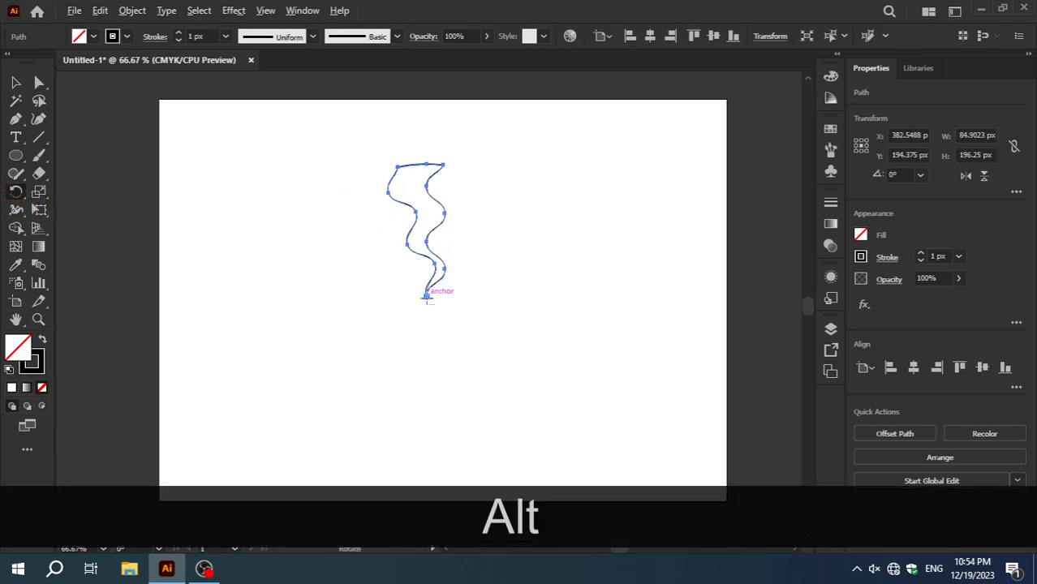
alt+click(426, 297)
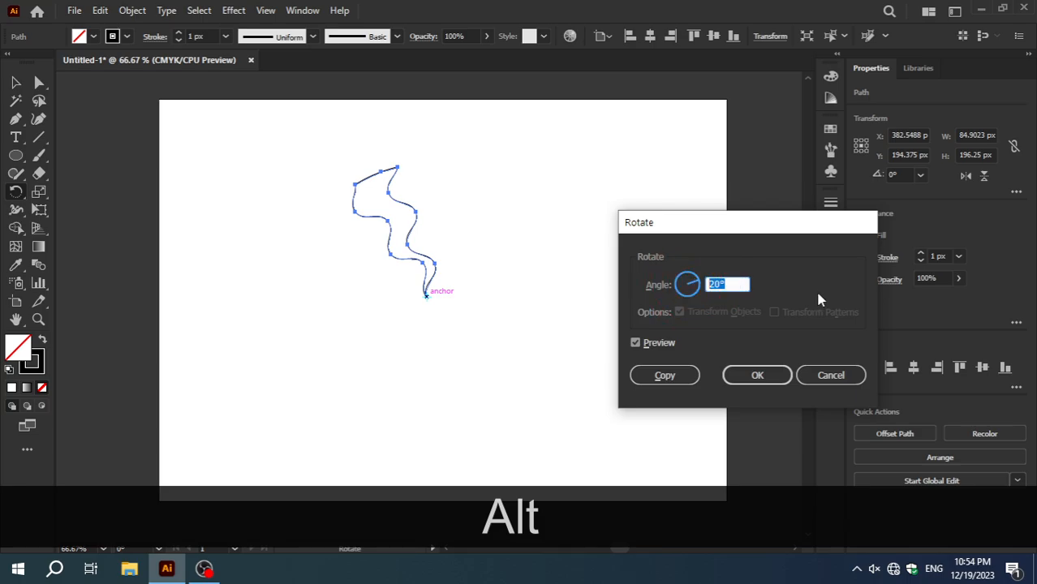
text(30)
click(690, 376)
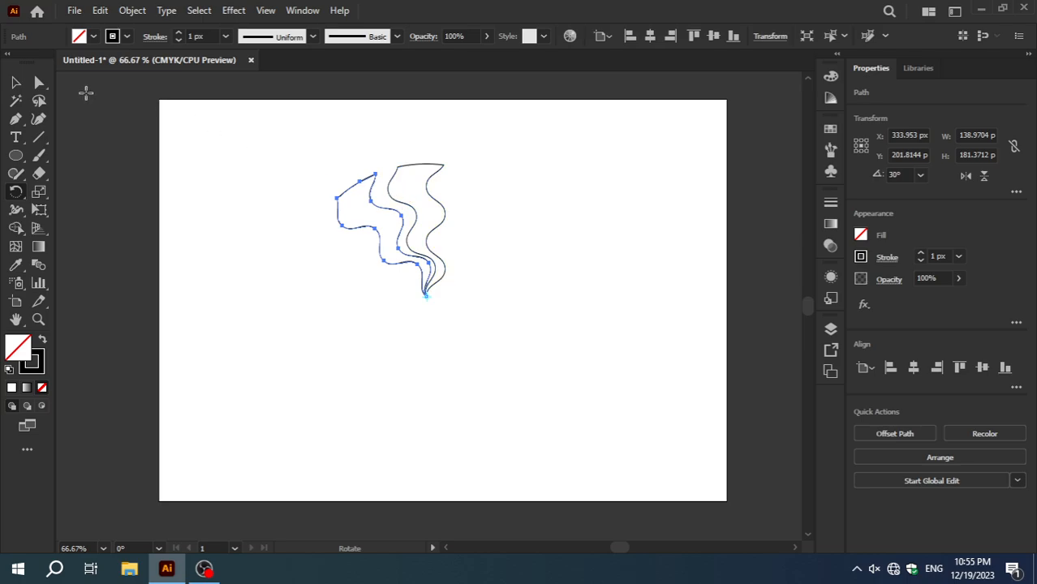
Step: Repeat the 30° rotated copy until the wavy wedges go all the way around the centre
key(ctrl+d)
key(ctrl+d)
key(ctrl+d)
key(ctrl+d)
key(ctrl+d)
key(ctrl+d)
key(ctrl+d)
key(ctrl+d)
key(ctrl+d)
key(ctrl+d)
key(ctrl+d)
key(ctrl+d)
key(ctrl+d)
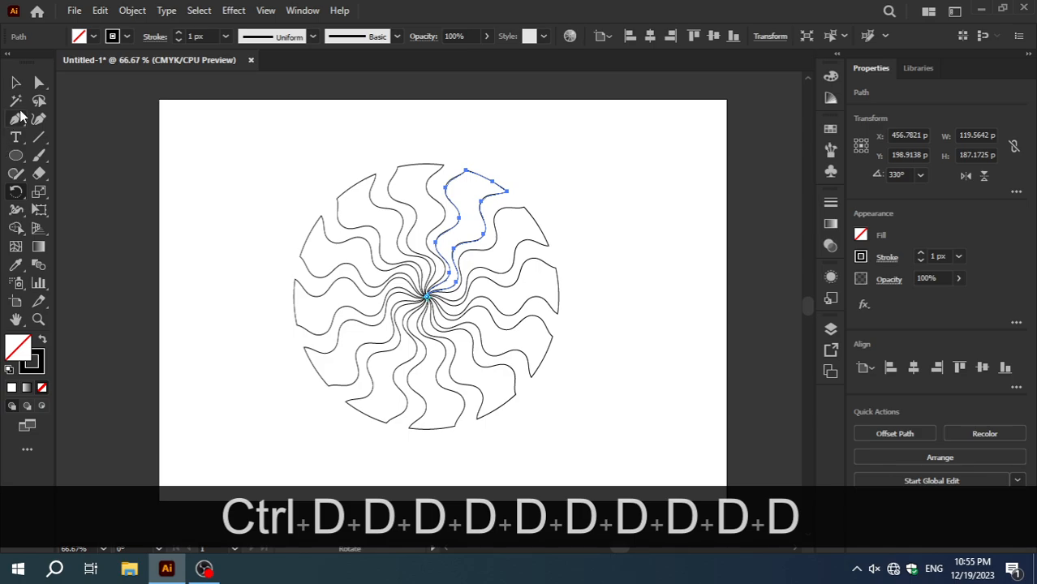
Step: Group all the wavy wedges of the circular design
click(16, 82)
click(218, 138)
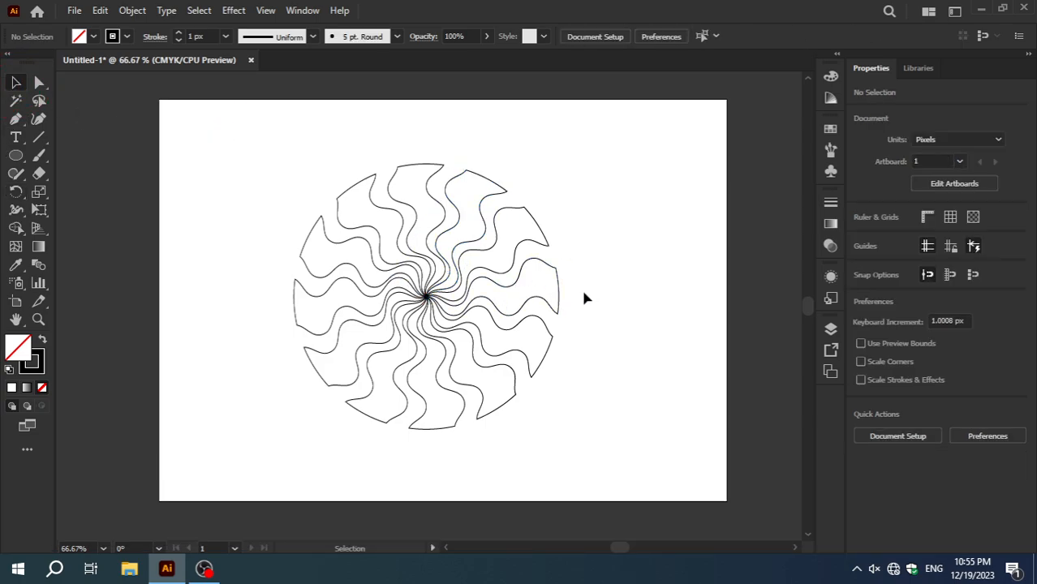
mouse_move(614, 185)
mouse_down()
mouse_move(277, 430)
mouse_move(267, 424)
mouse_up()
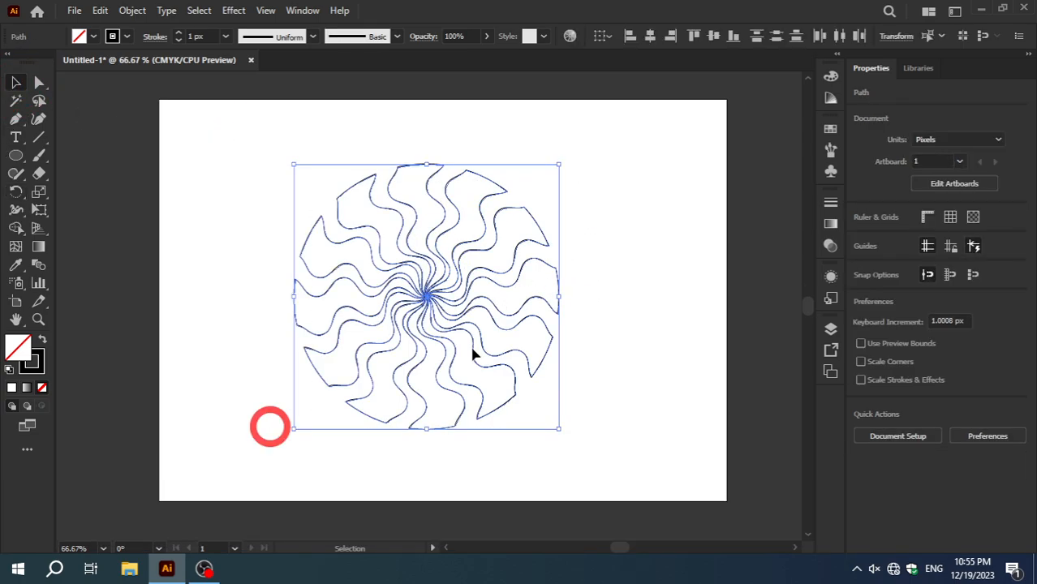
right_click(496, 284)
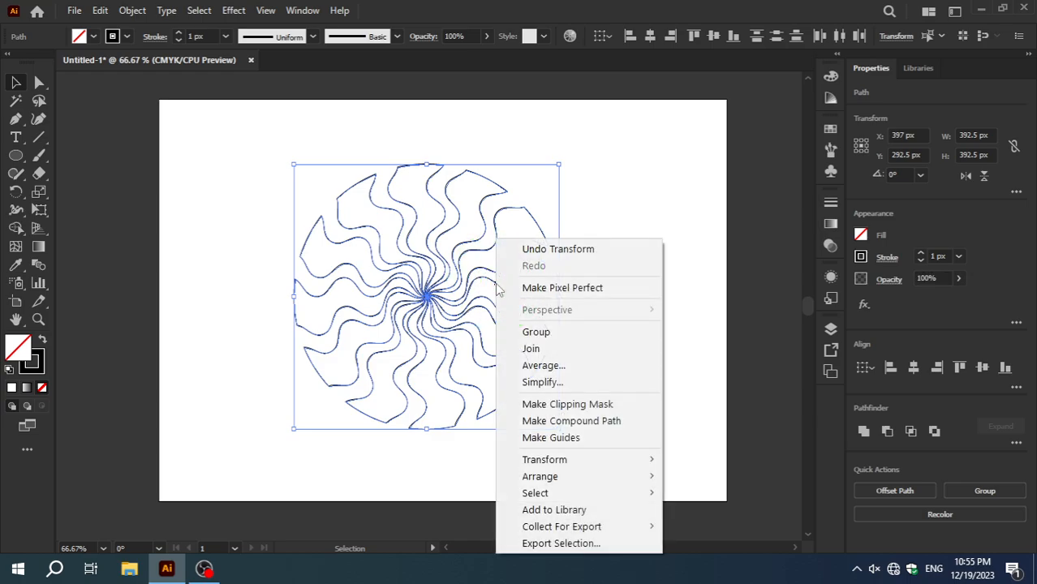
click(536, 333)
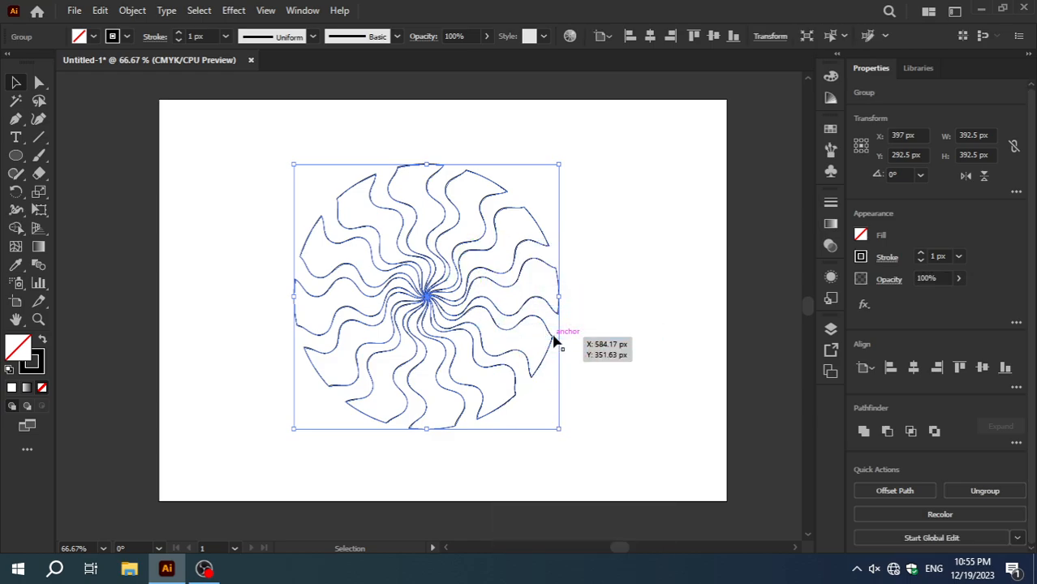
Step: Create a copy of the wedge group reflected across the vertical axis with the Reflect tool
click(15, 192)
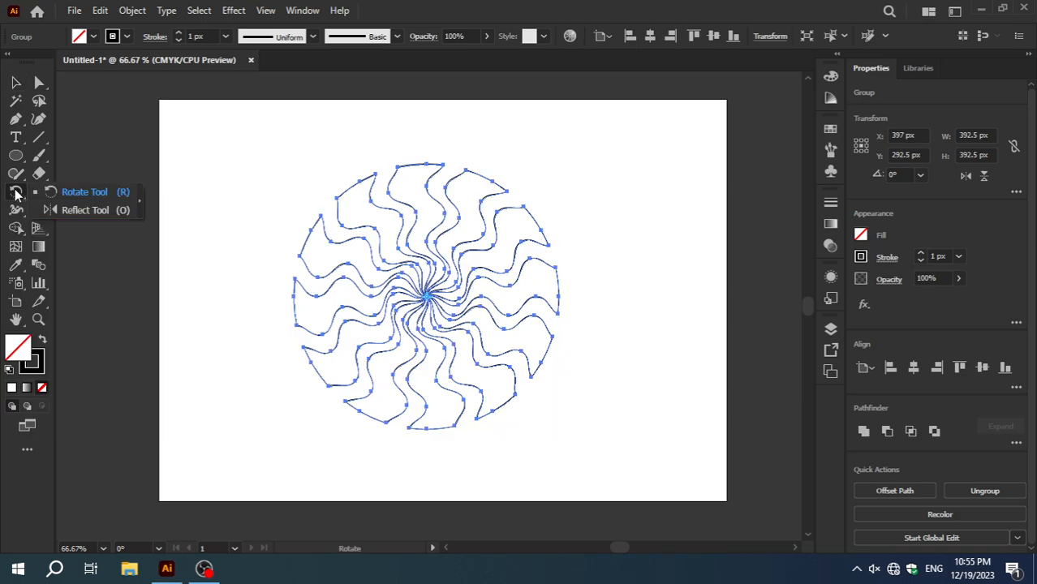
click(82, 211)
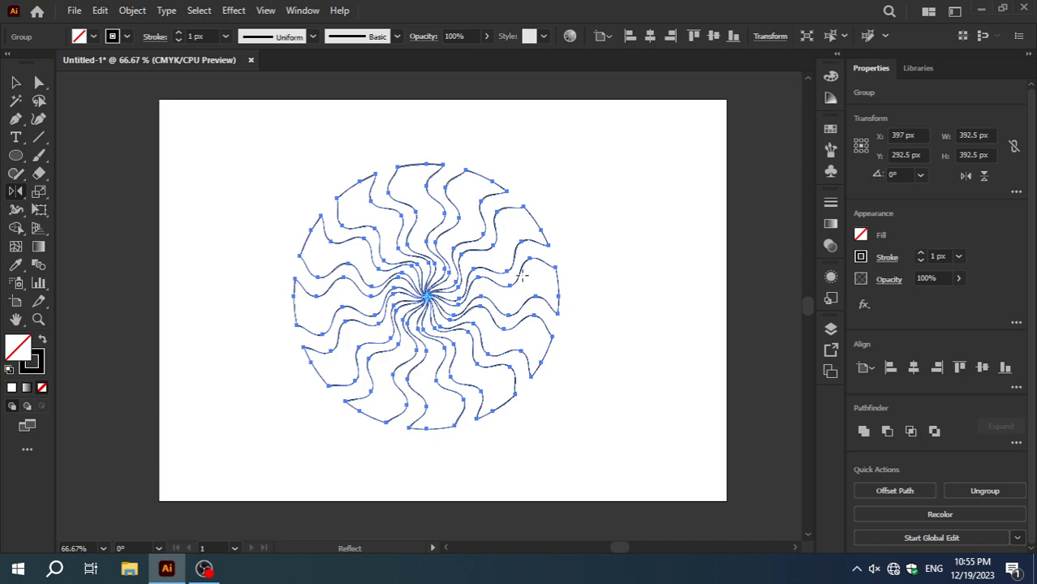
double_click(17, 193)
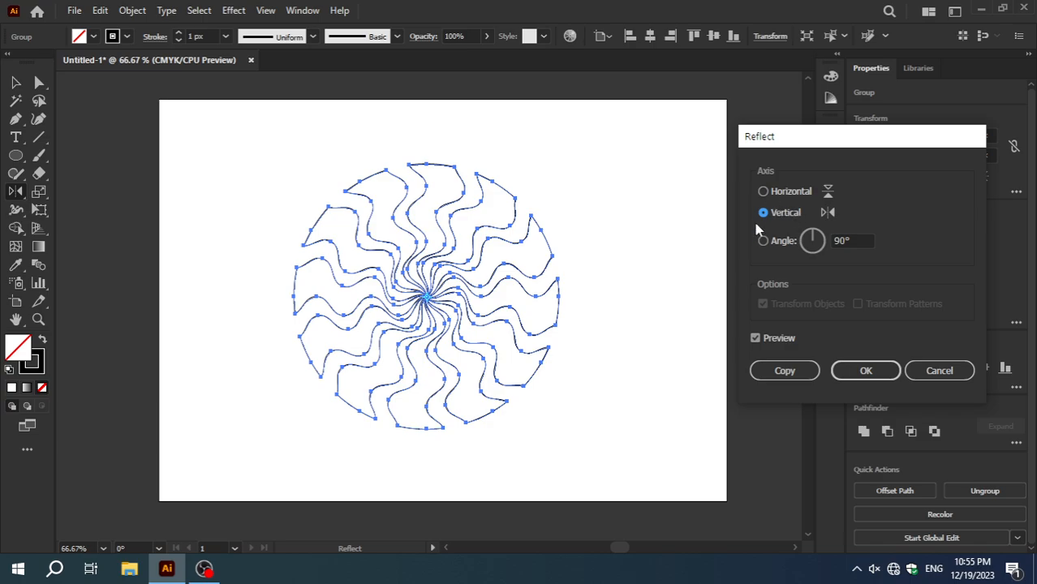
click(784, 371)
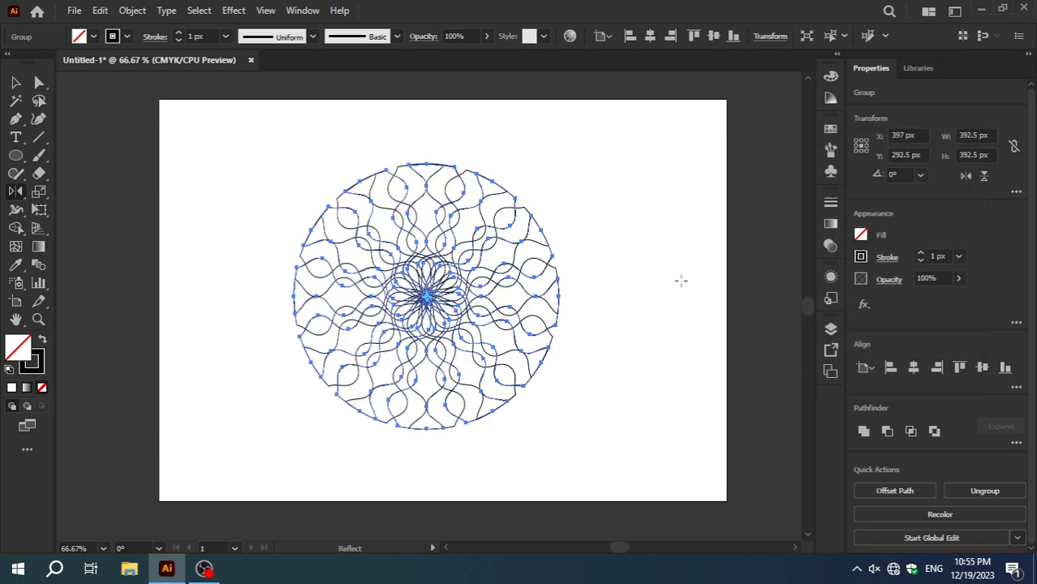
click(15, 82)
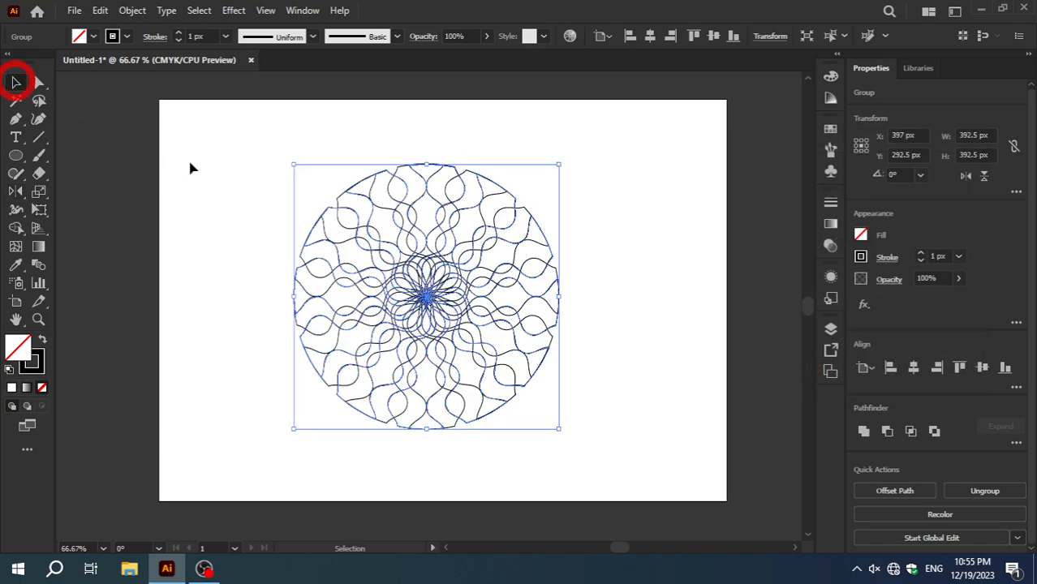
Step: Delete the unfilled reflected copy of the wedge group
click(624, 300)
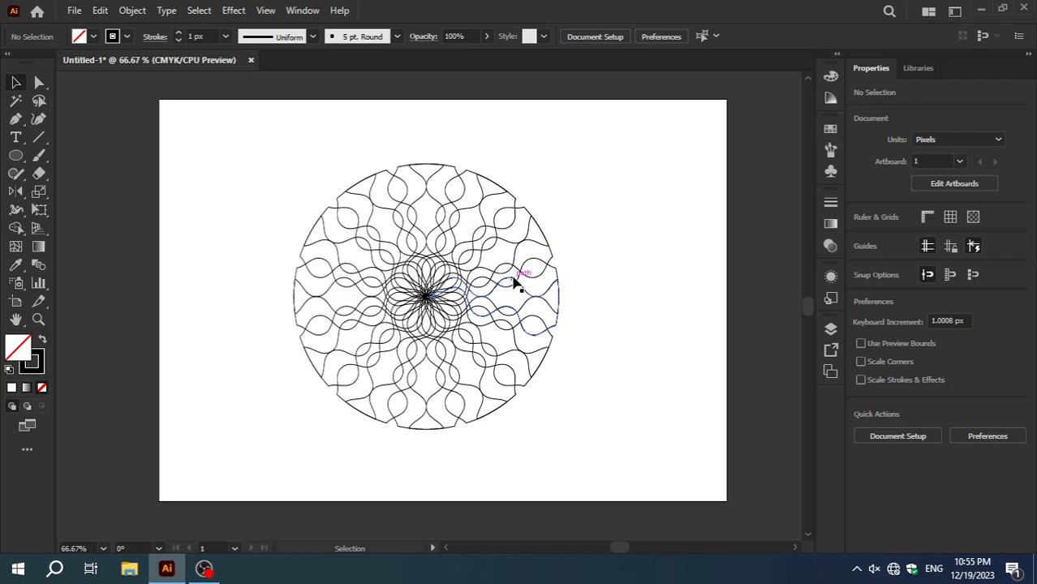
click(434, 261)
key(Delete)
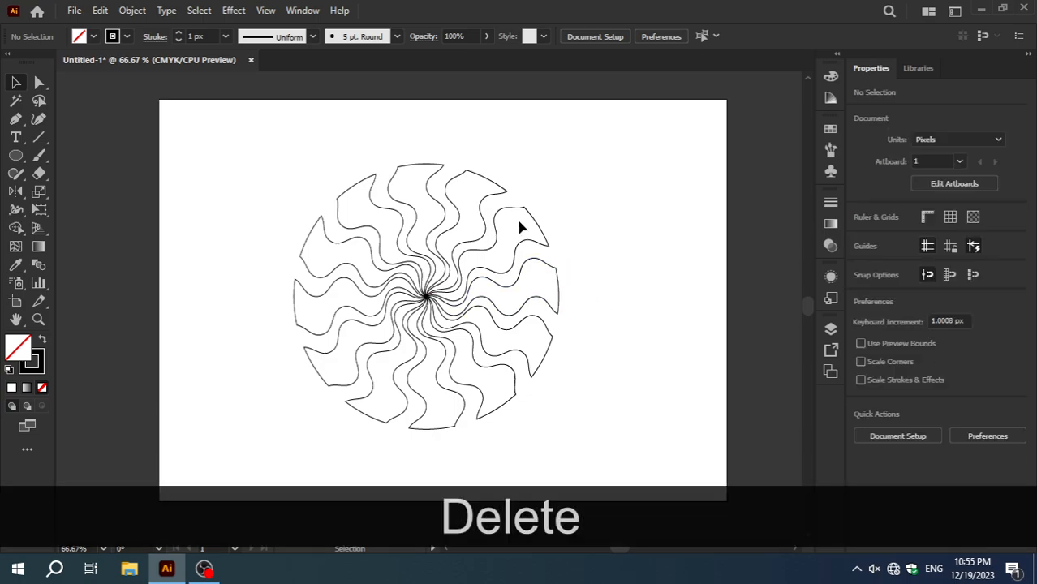
Step: Fill the remaining wedge group with the light green swatch
click(512, 212)
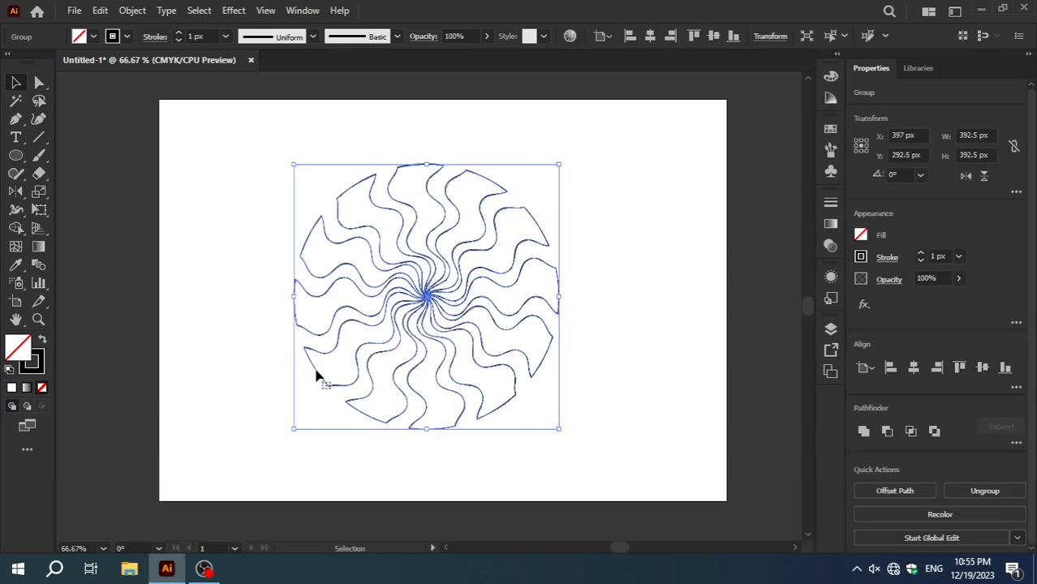
click(861, 233)
click(740, 301)
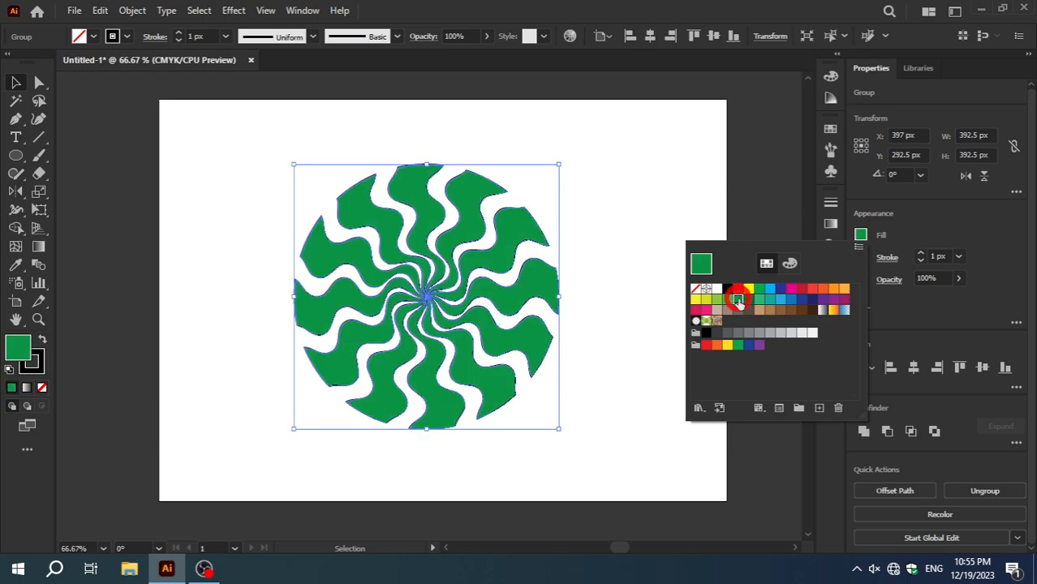
click(718, 301)
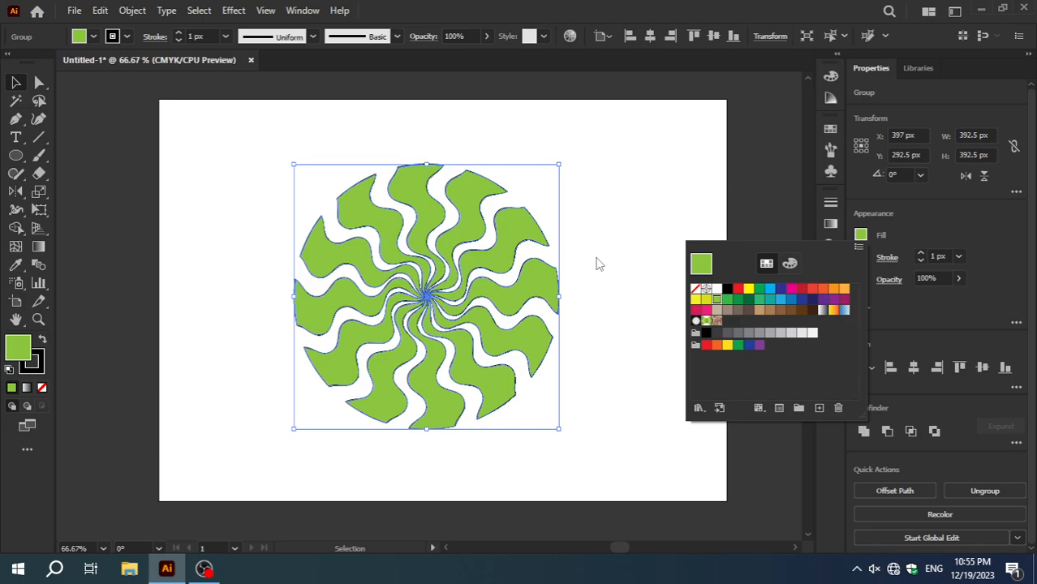
Step: Remove the stroke from the light green wedge group
click(34, 370)
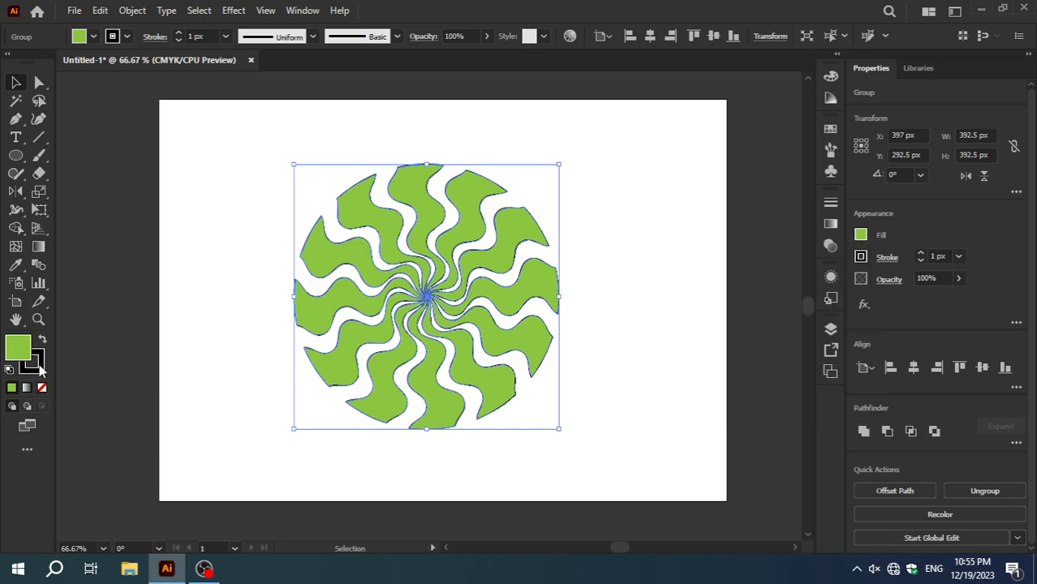
click(43, 389)
click(17, 346)
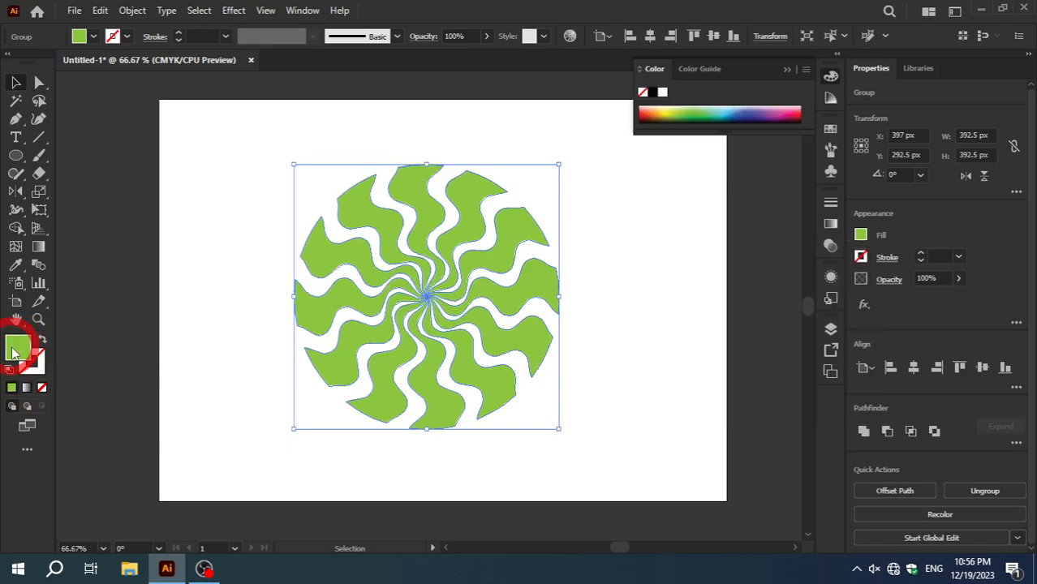
click(646, 306)
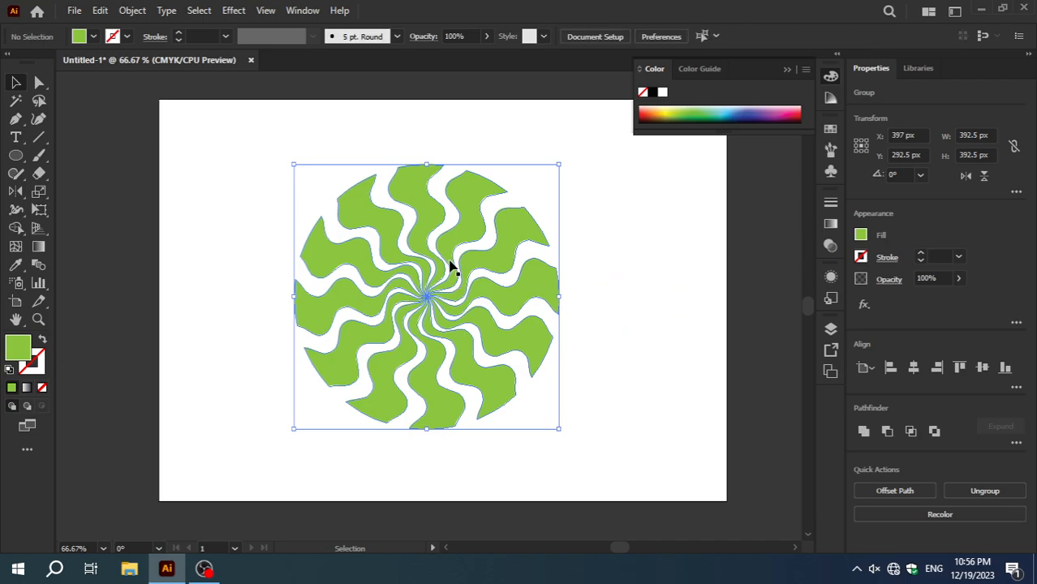
Step: Create a copy of the light green wedge group reflected across the vertical axis
click(499, 253)
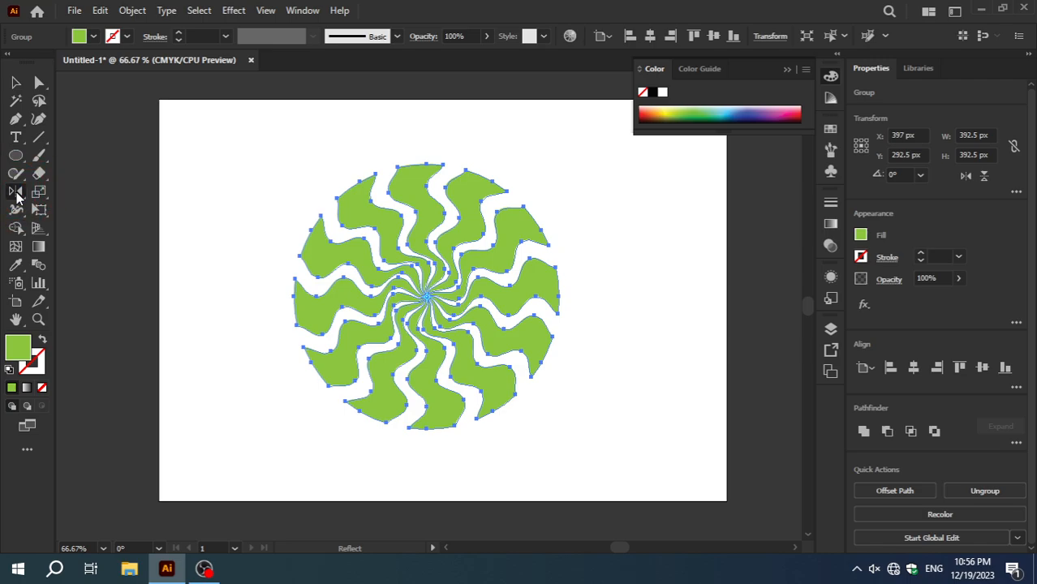
double_click(16, 193)
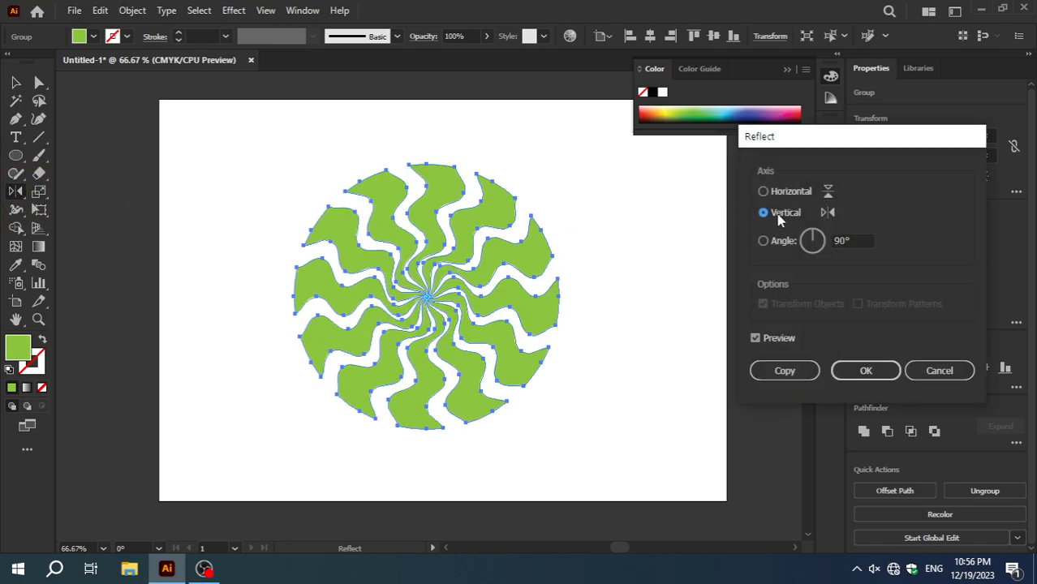
click(786, 373)
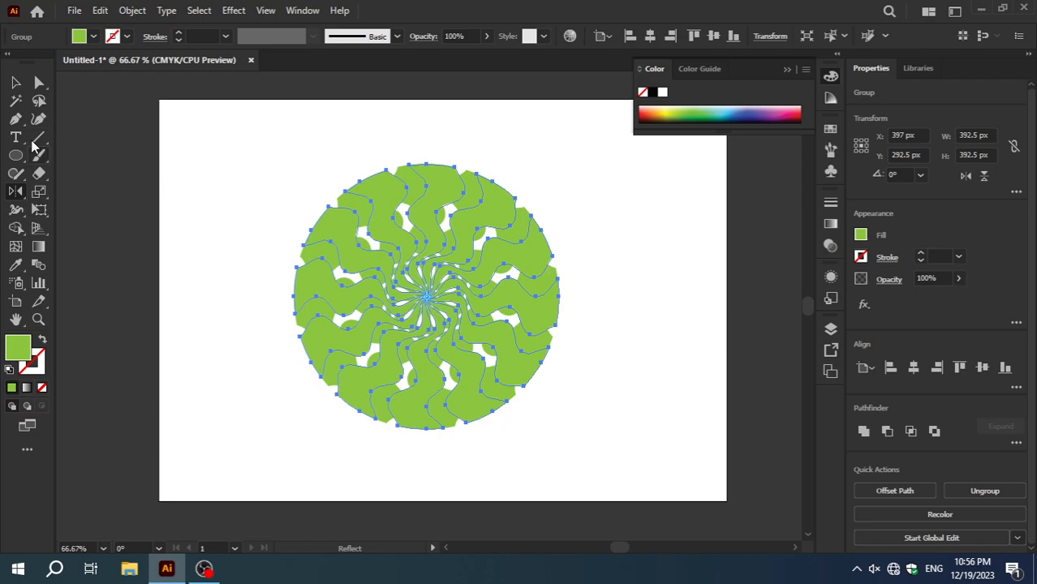
click(13, 82)
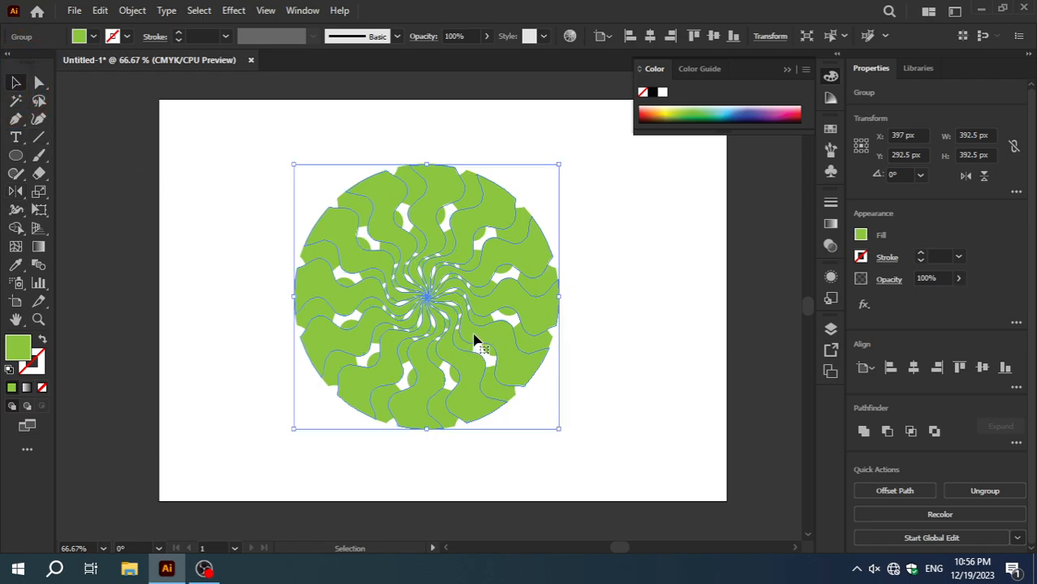
Step: Try red, yellow-green, dark green, teal and CMYK Yellow fills on the reflected front wedge group
click(861, 236)
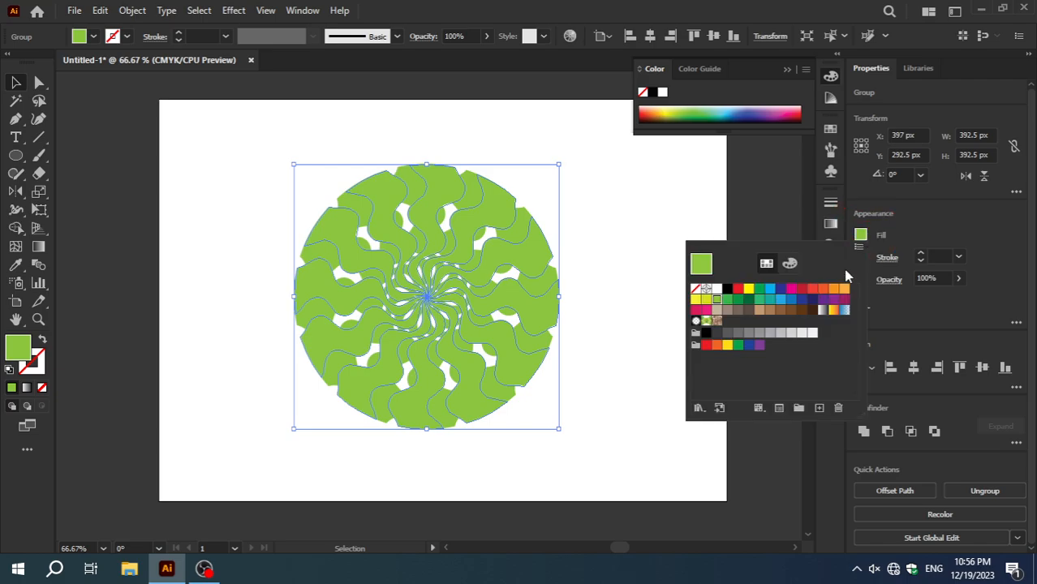
click(739, 289)
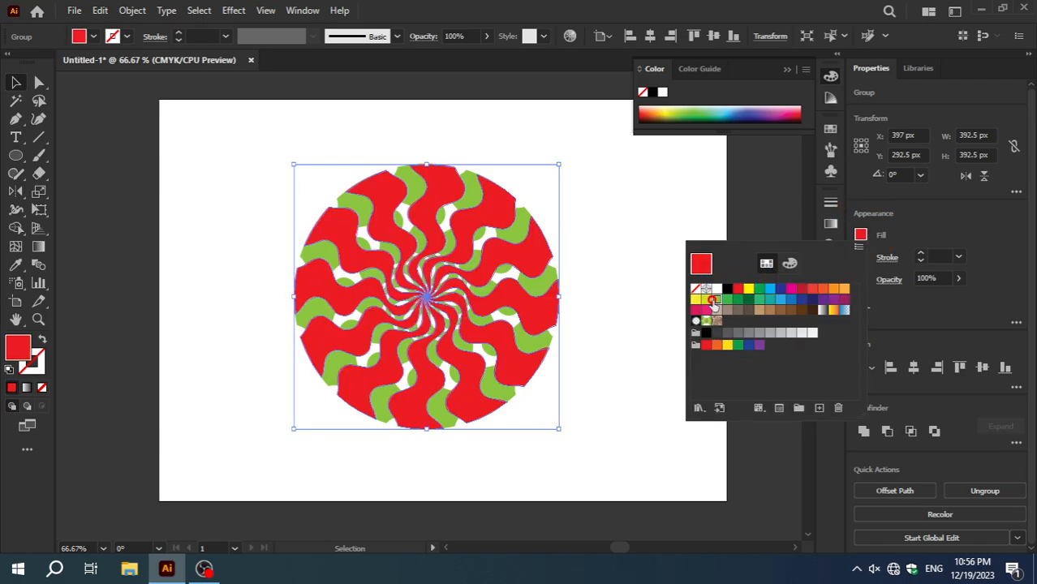
click(717, 300)
click(706, 300)
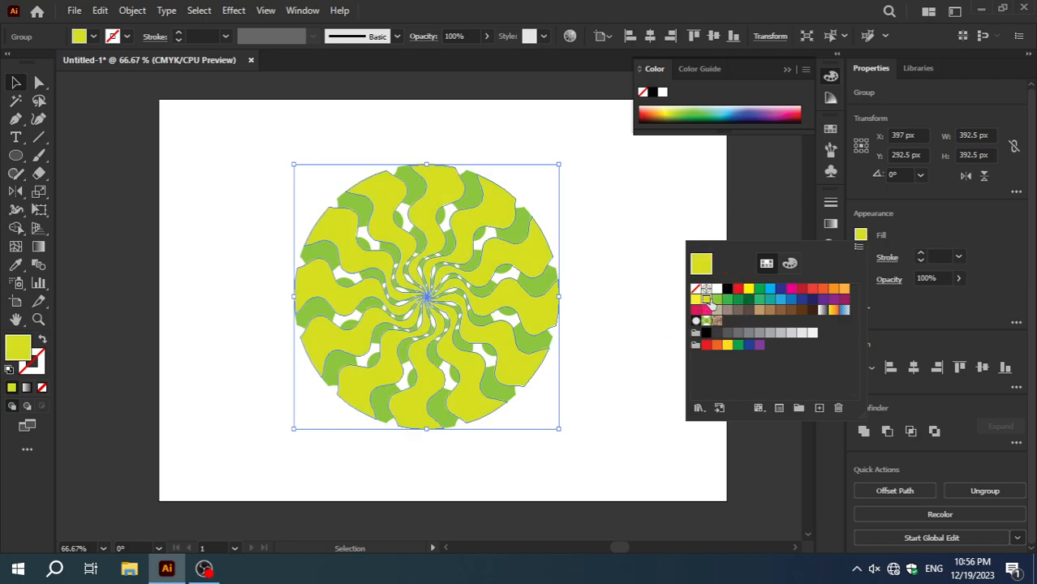
click(715, 300)
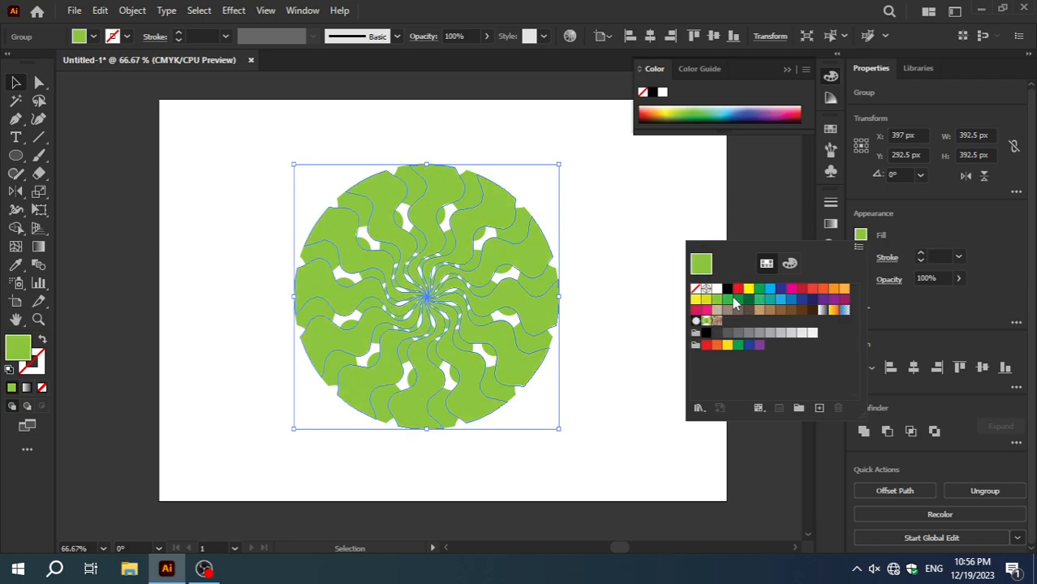
click(737, 301)
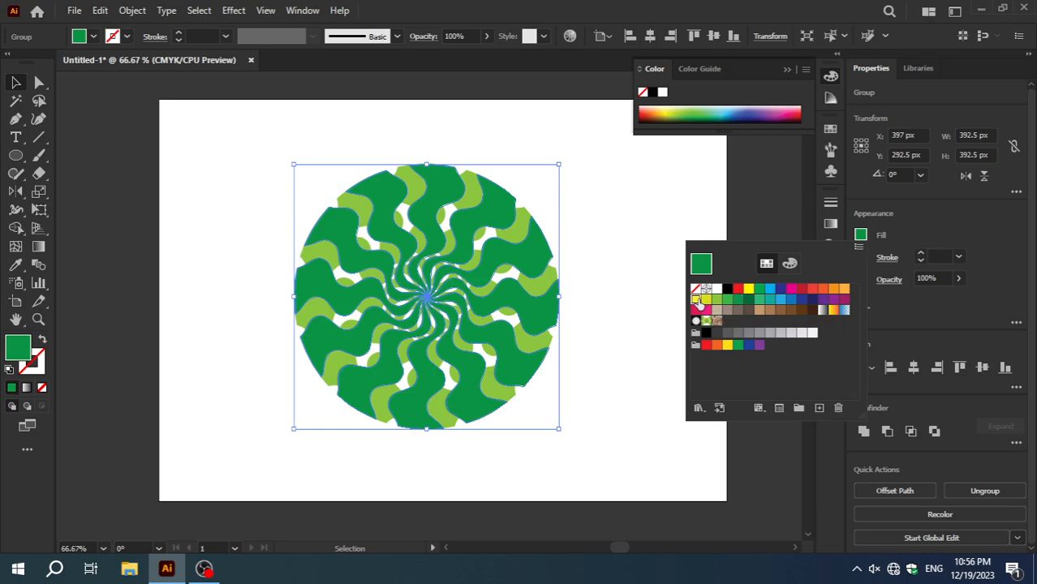
click(696, 299)
click(708, 299)
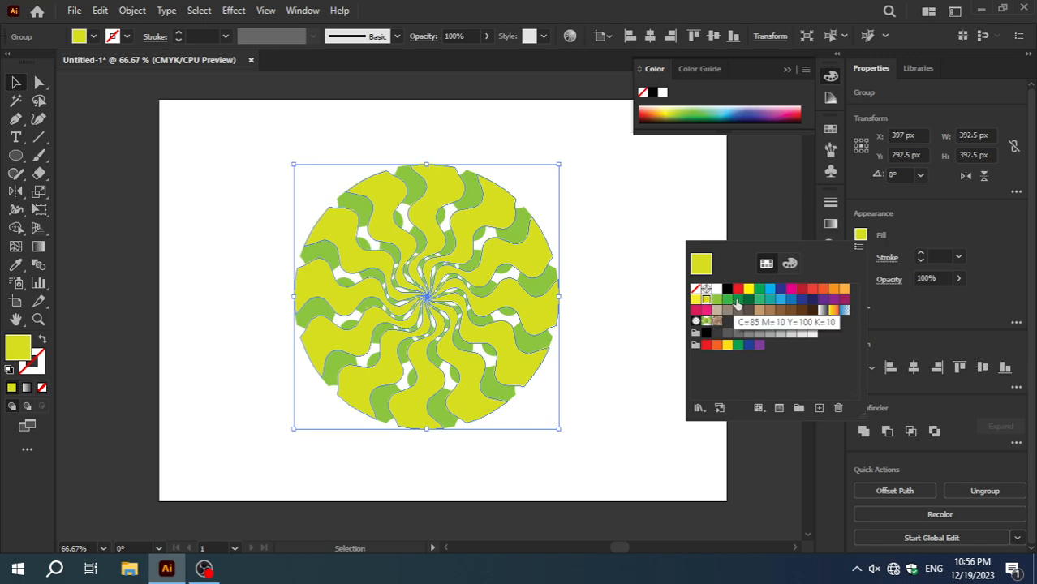
click(738, 301)
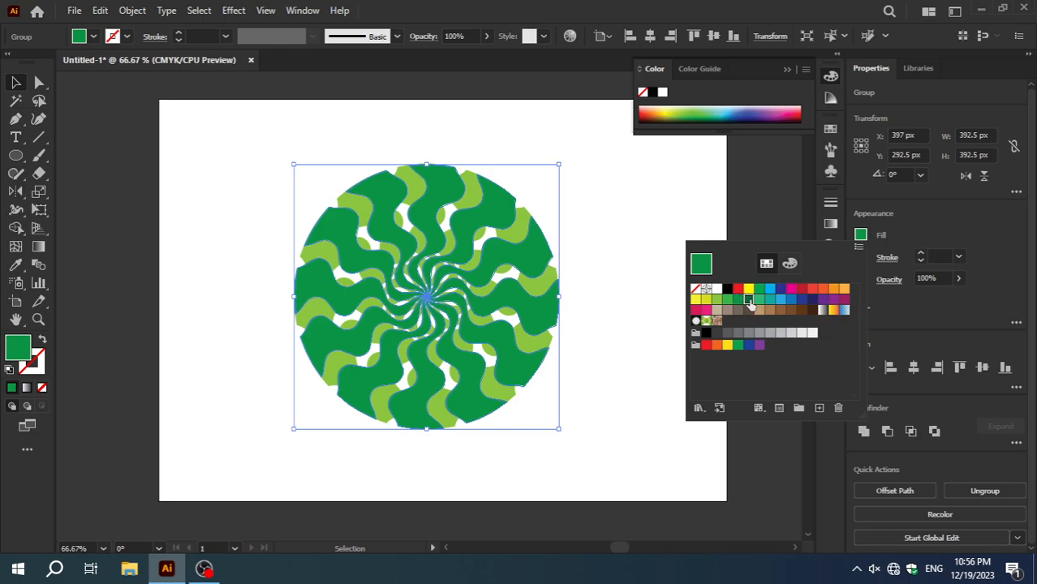
click(749, 301)
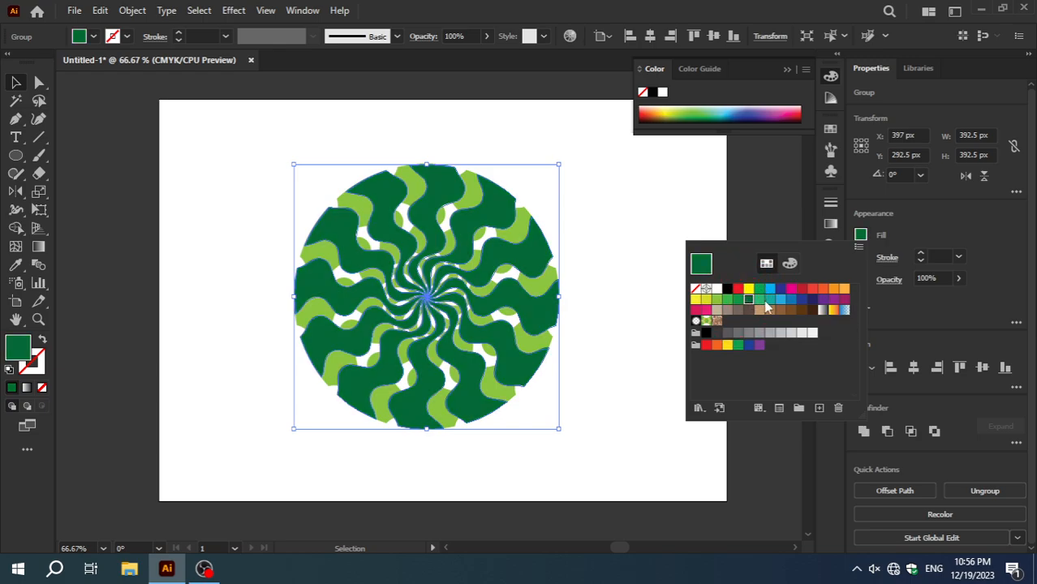
click(759, 300)
click(768, 303)
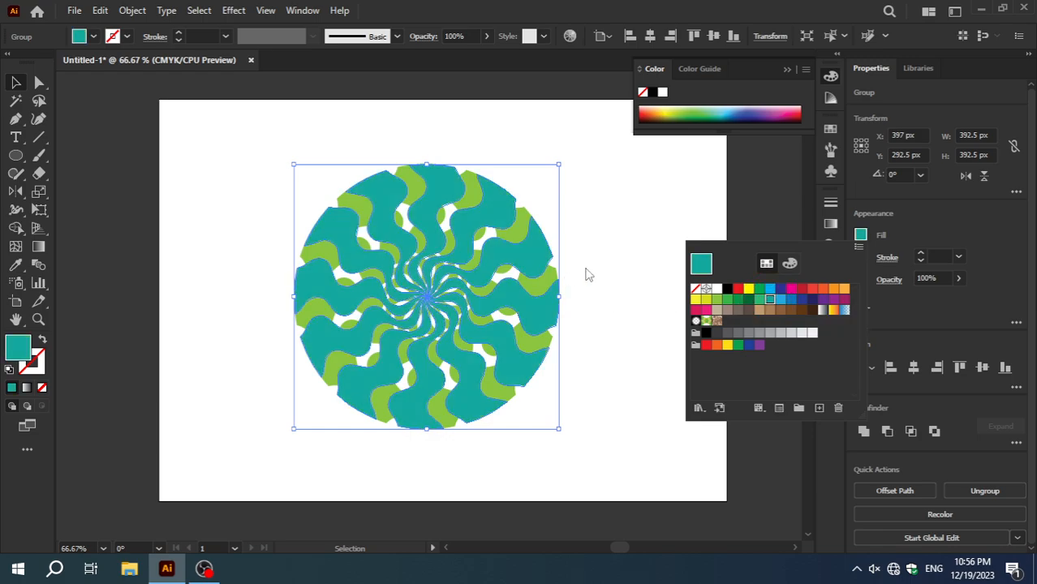
click(749, 290)
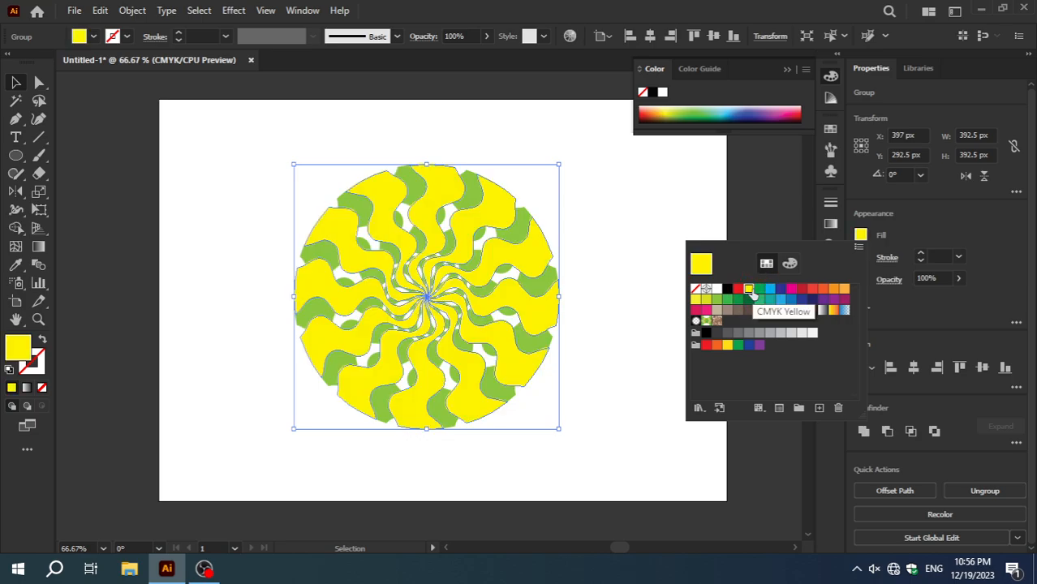
Step: Fill the reflected front wedge group with the yellow-green swatch, deselect it and inspect the design
click(706, 300)
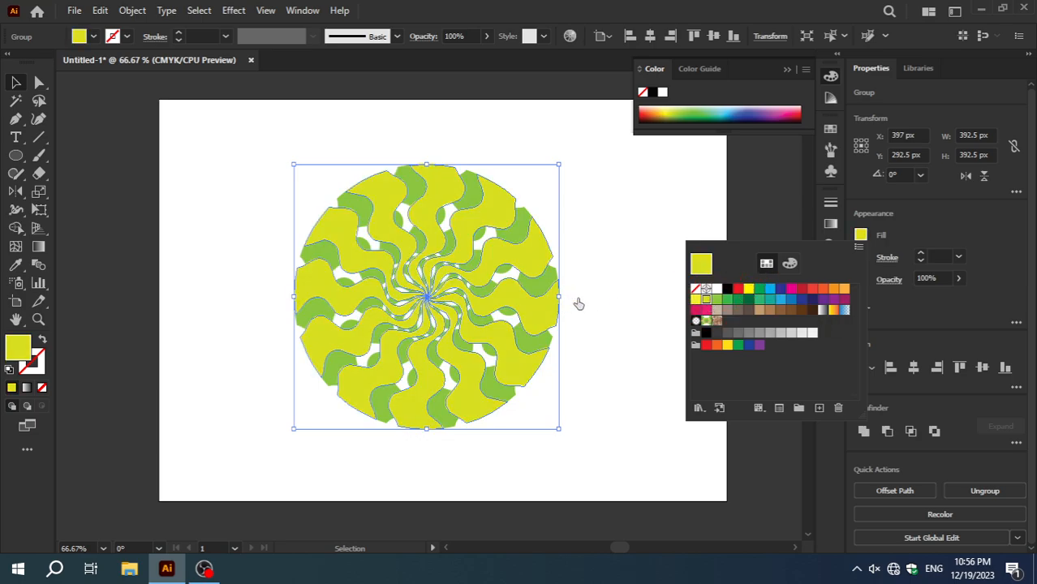
click(617, 302)
click(617, 305)
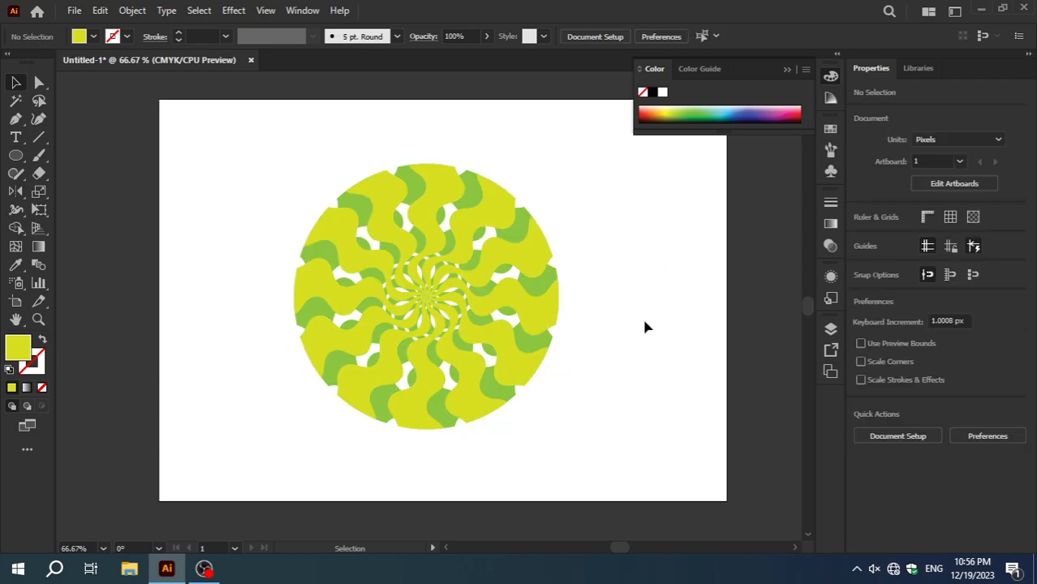
key(ctrl+KP_Add)
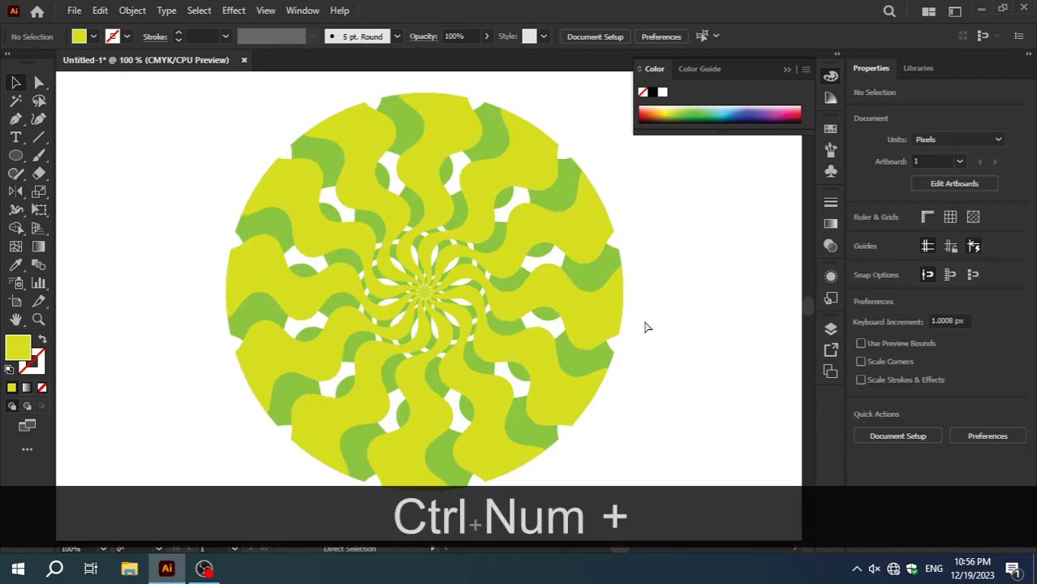
key(ctrl+KP_Subtract)
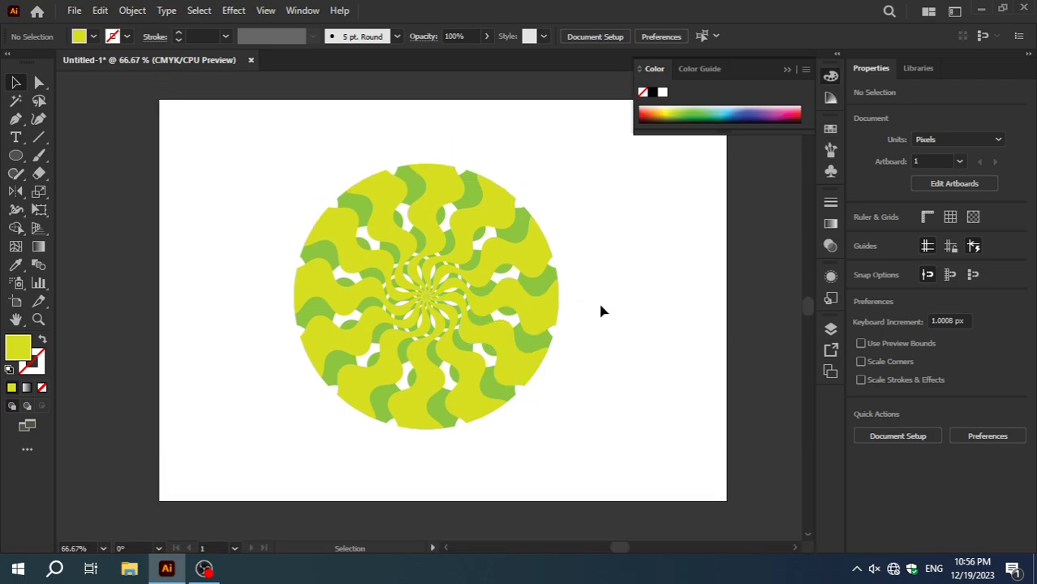
Step: Fill the light green back wedge group with the light orange swatch after trying crimson and magenta
click(516, 238)
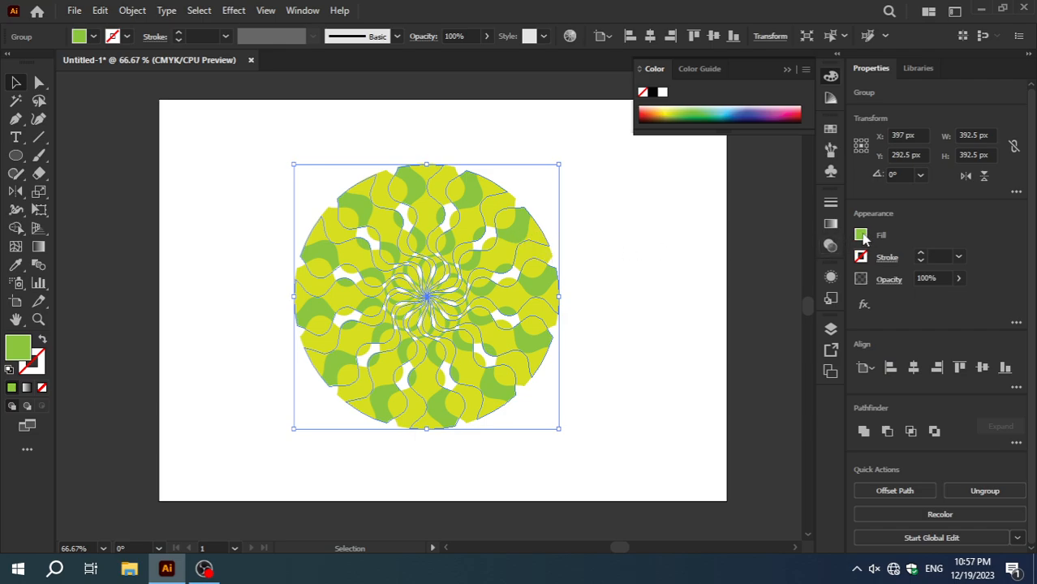
click(861, 235)
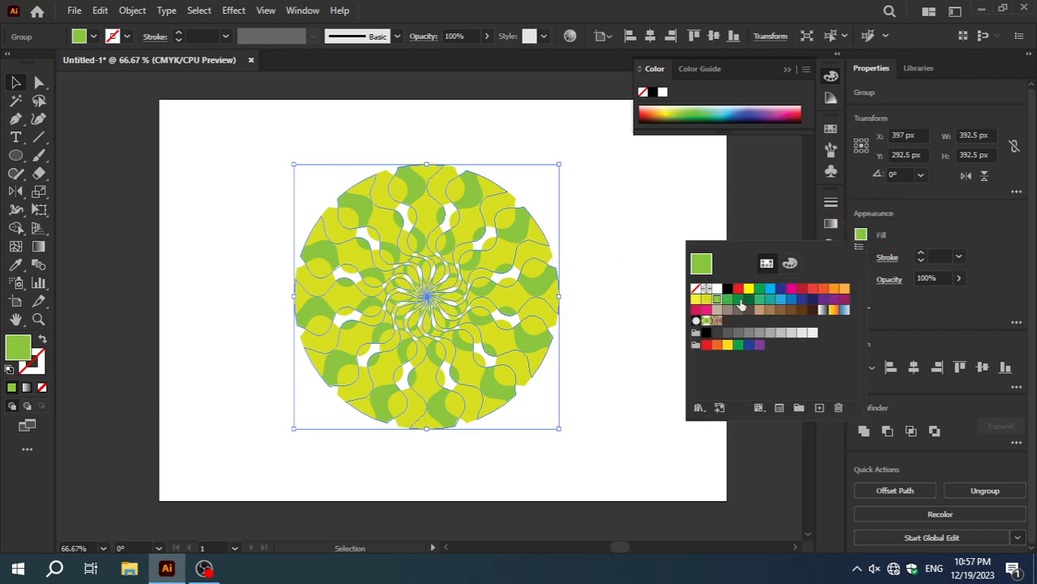
click(801, 290)
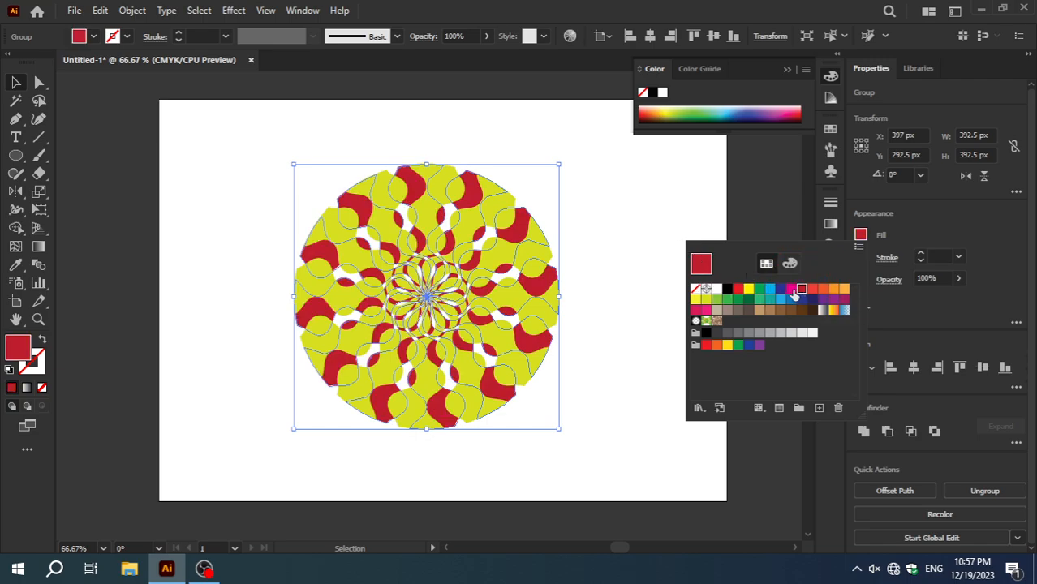
click(791, 290)
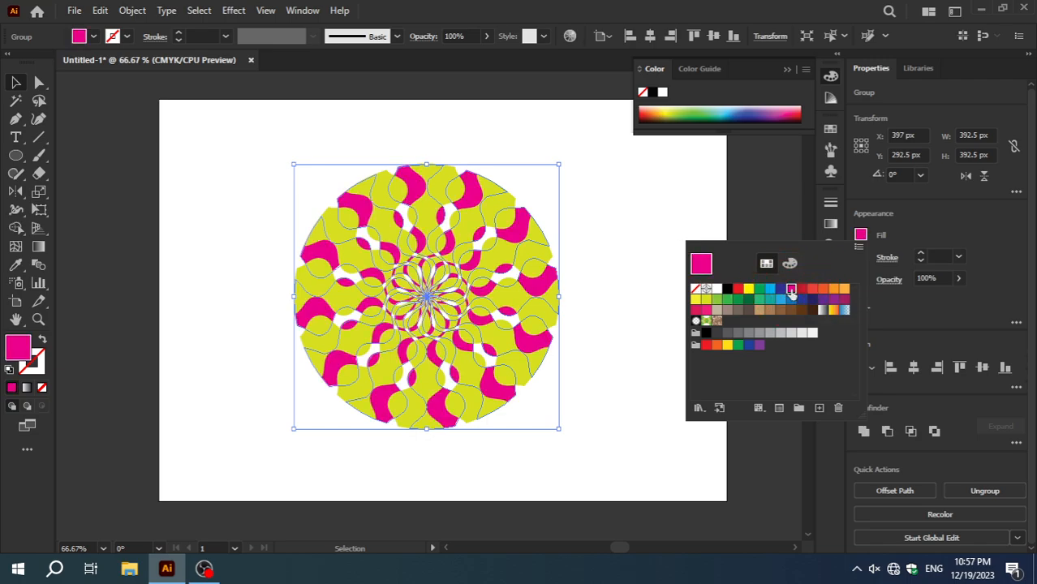
click(844, 290)
click(634, 214)
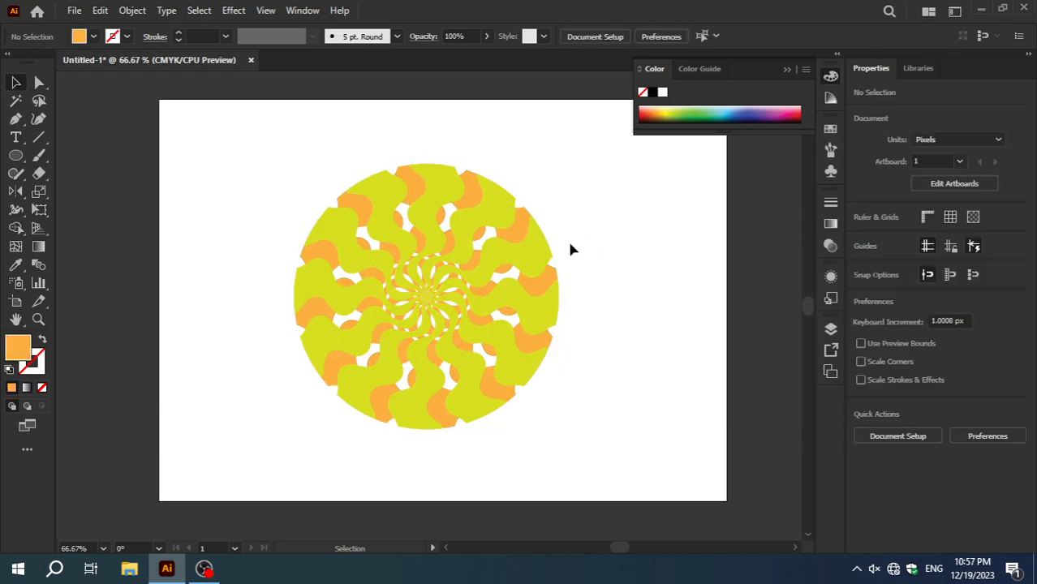
Step: Fill the yellow-green front wedge group with the red swatch and deselect it
click(538, 256)
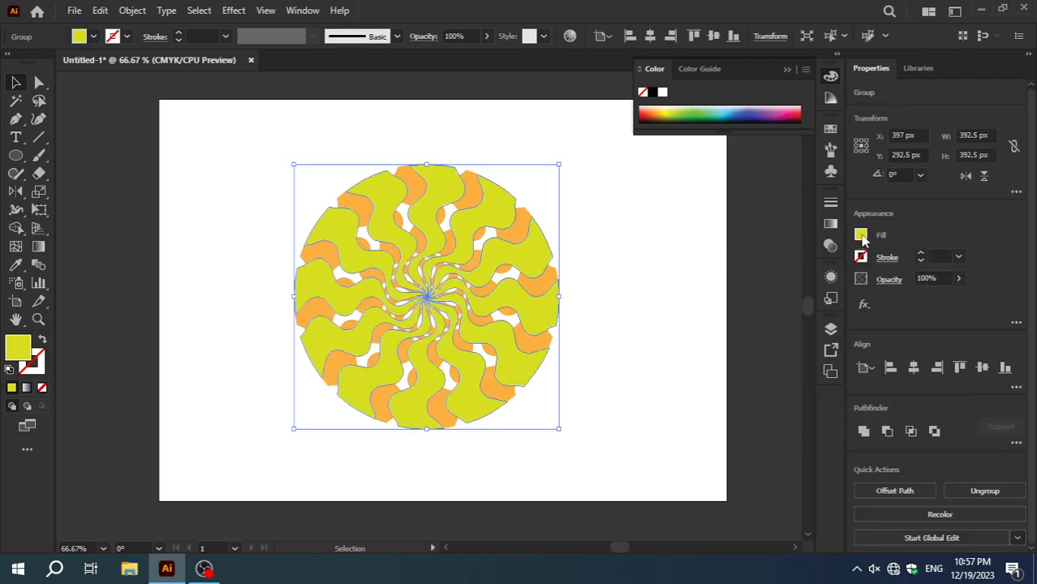
click(860, 234)
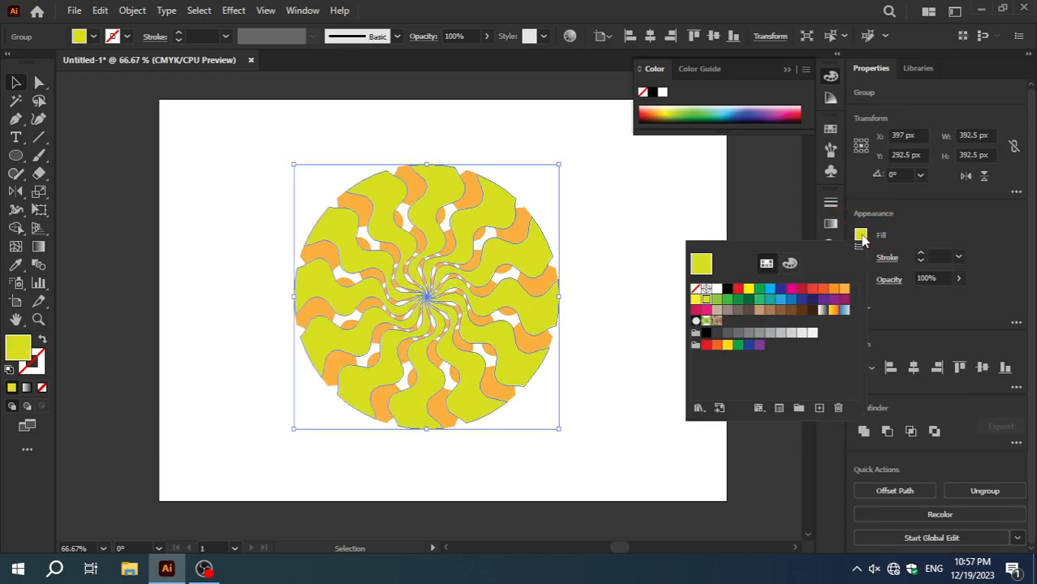
click(737, 290)
click(624, 230)
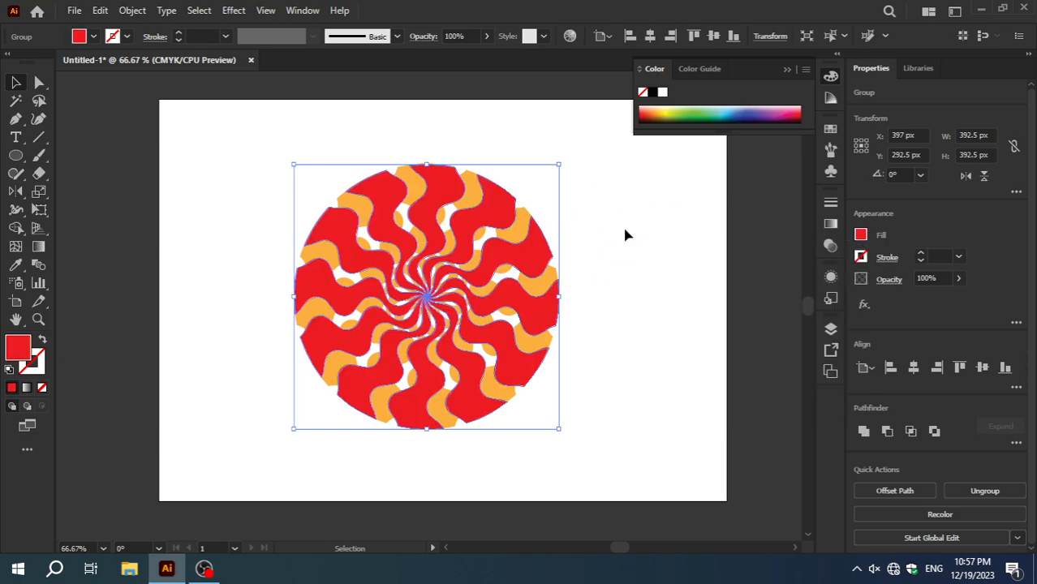
click(625, 235)
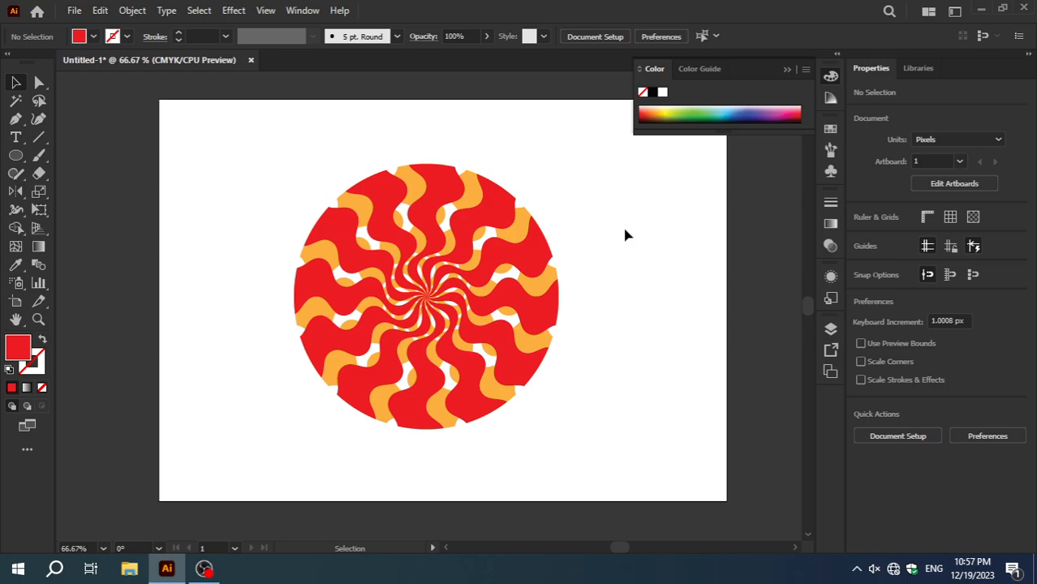
Step: Rotate the red front wedge group slightly counter-clockwise about its centre
click(440, 190)
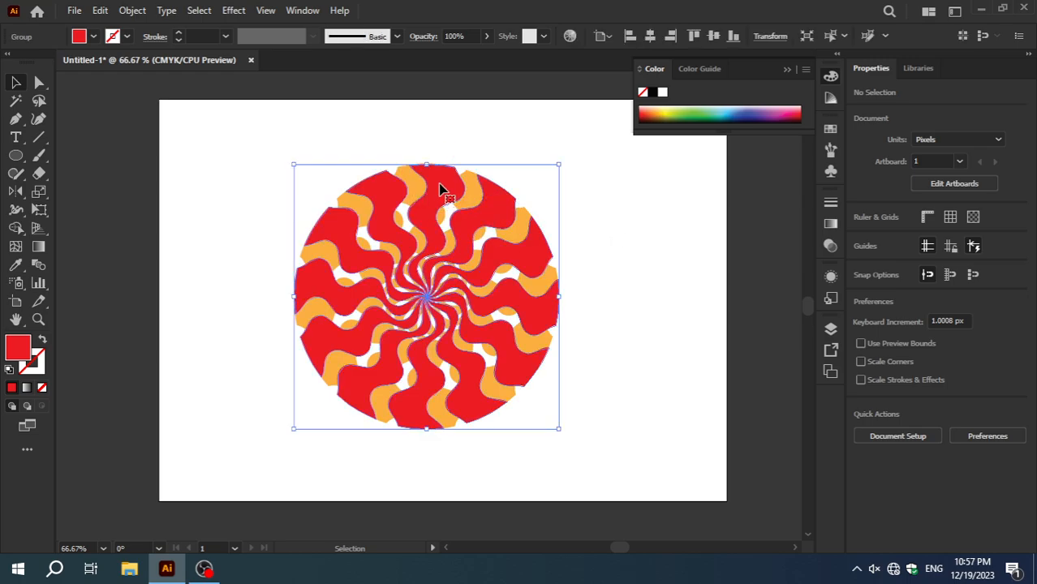
drag(565, 161, 553, 141)
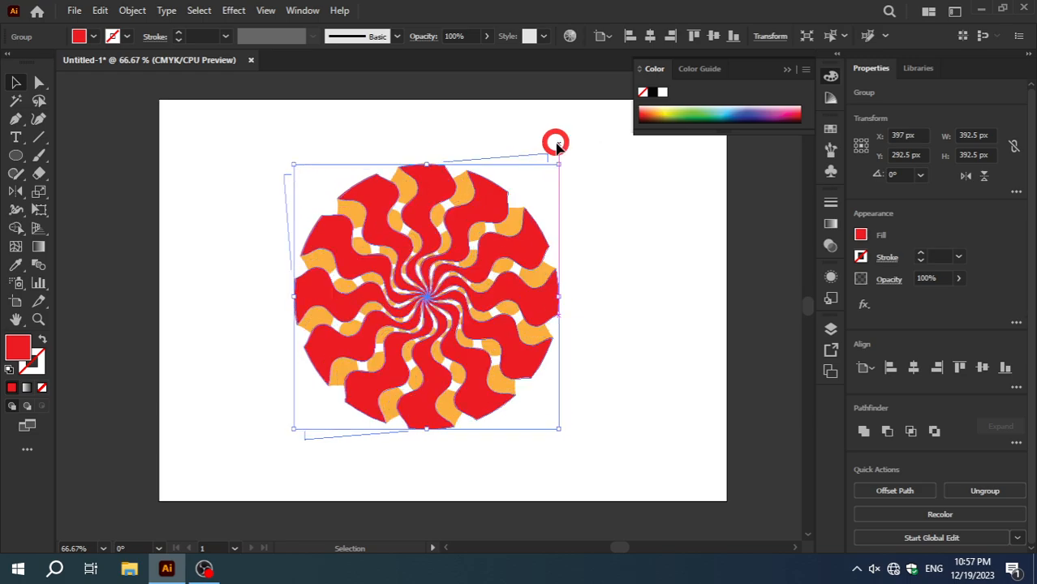
click(593, 228)
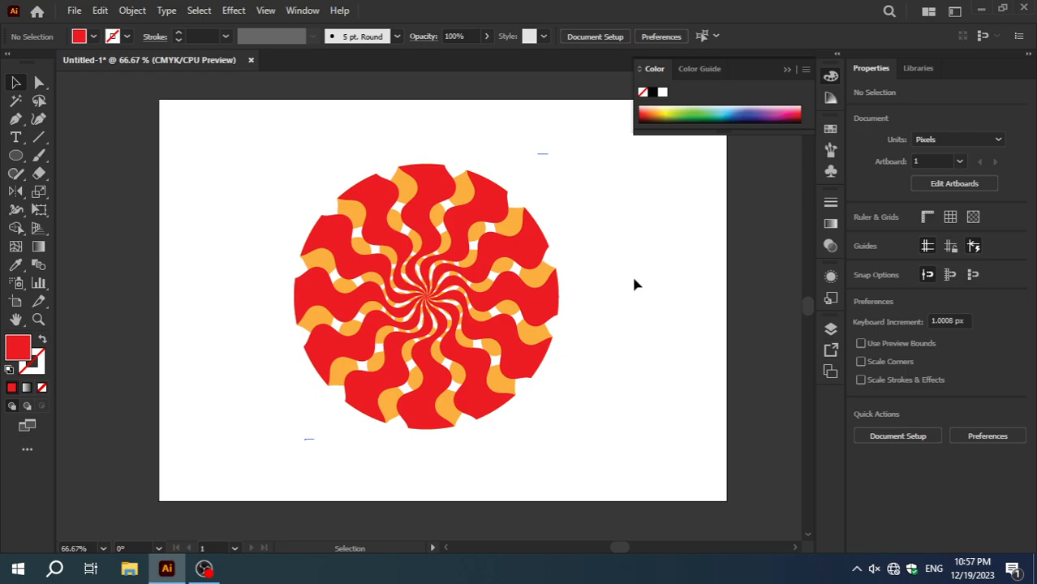
Step: Fill the light orange back wedge group with the CMYK Cyan swatch
click(520, 226)
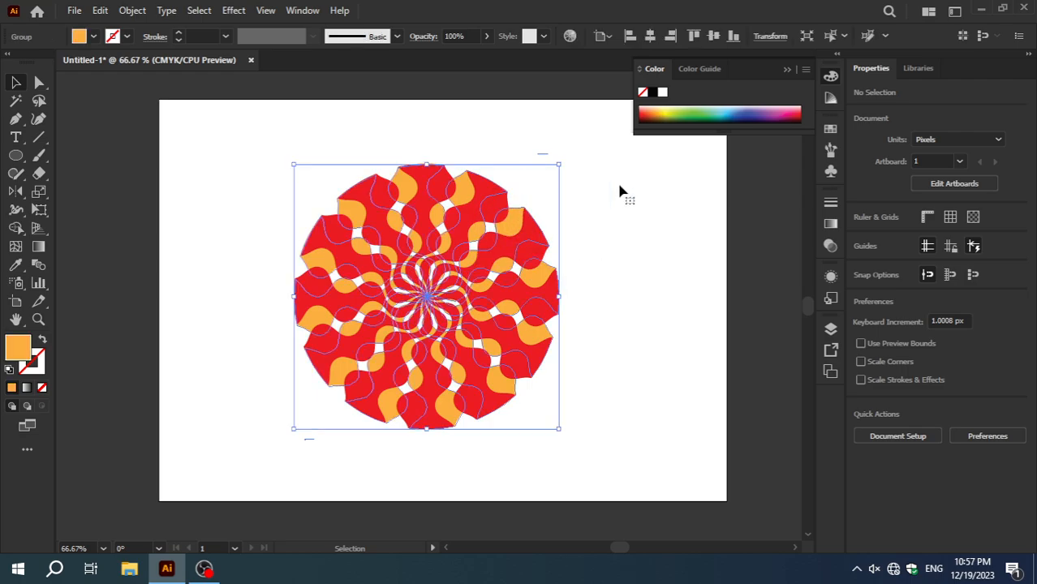
click(860, 235)
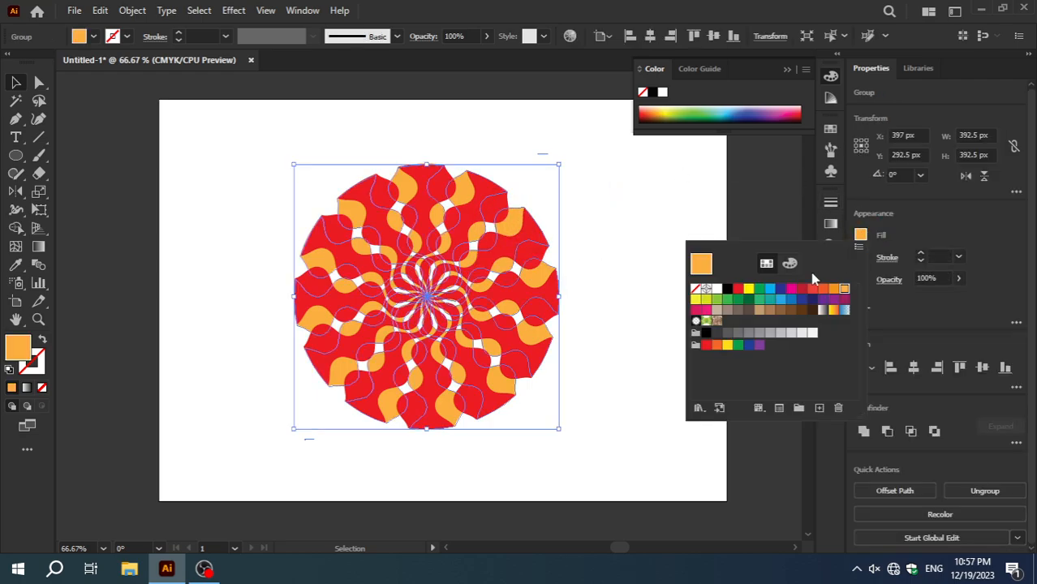
click(769, 290)
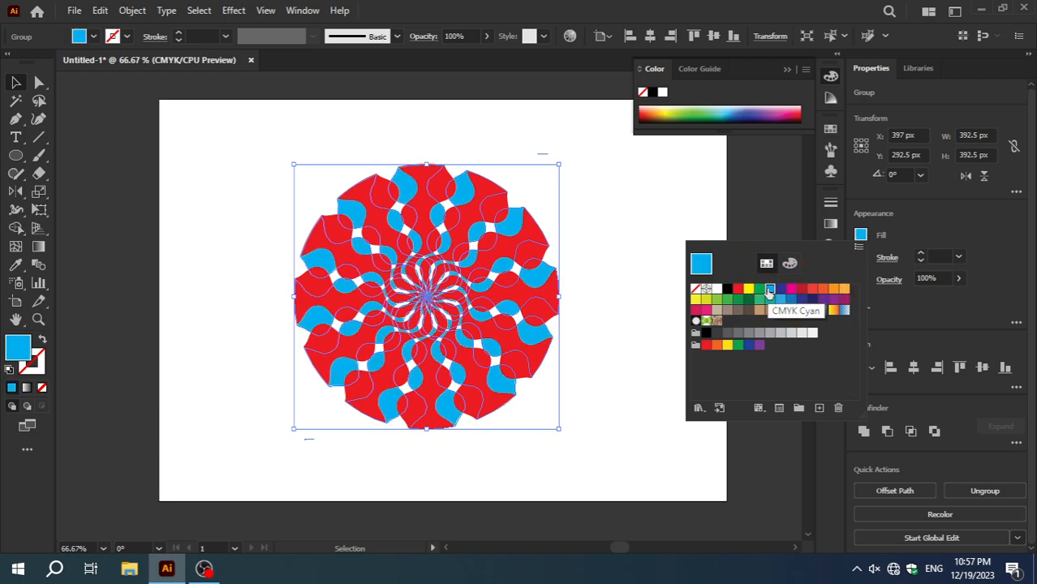
click(609, 225)
Step: Fill the red front wedge group with the medium blue swatch after trying green and yellow, and hide the Color controls
click(542, 247)
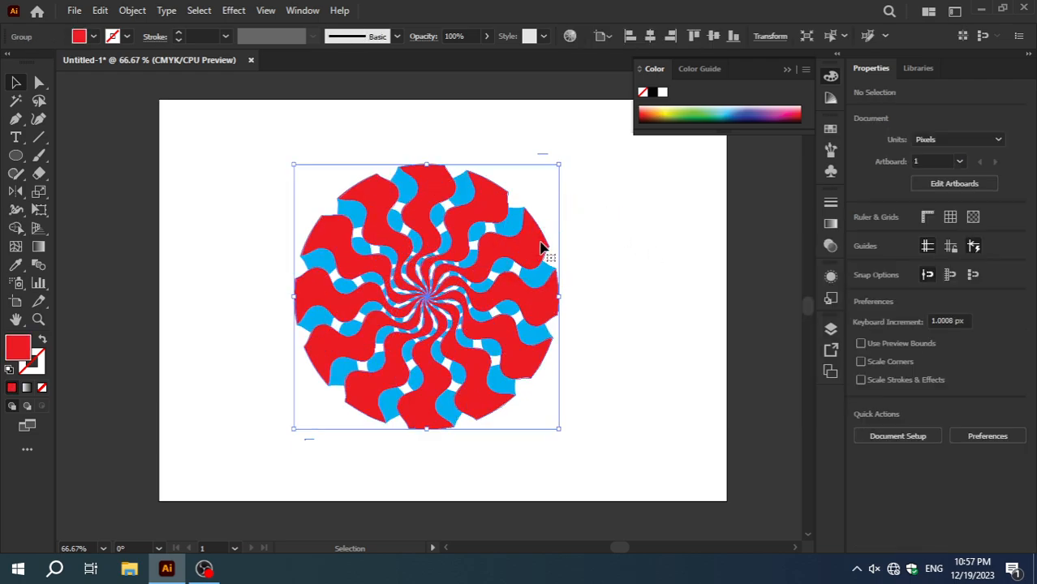
click(861, 235)
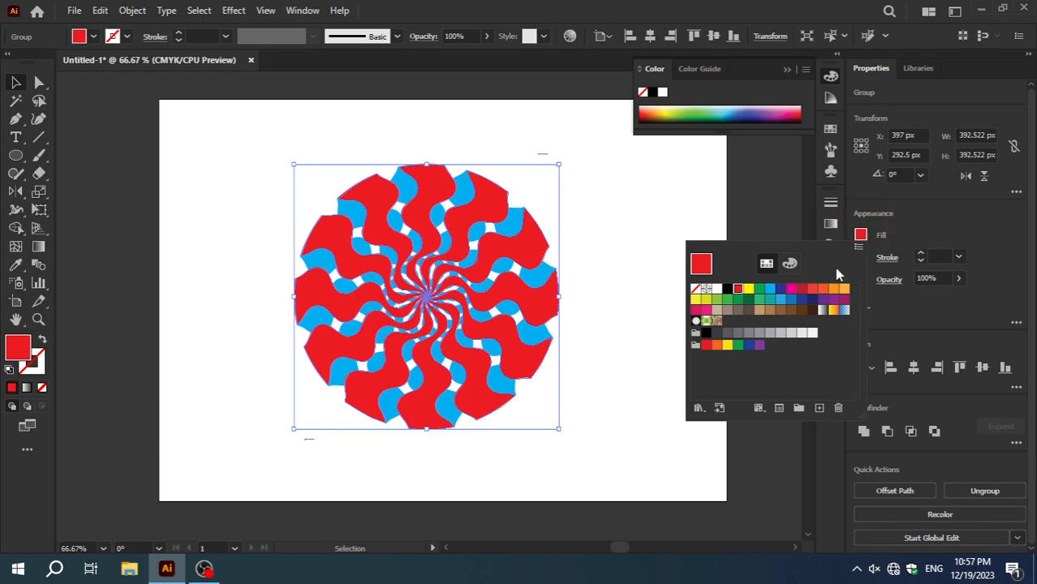
click(760, 290)
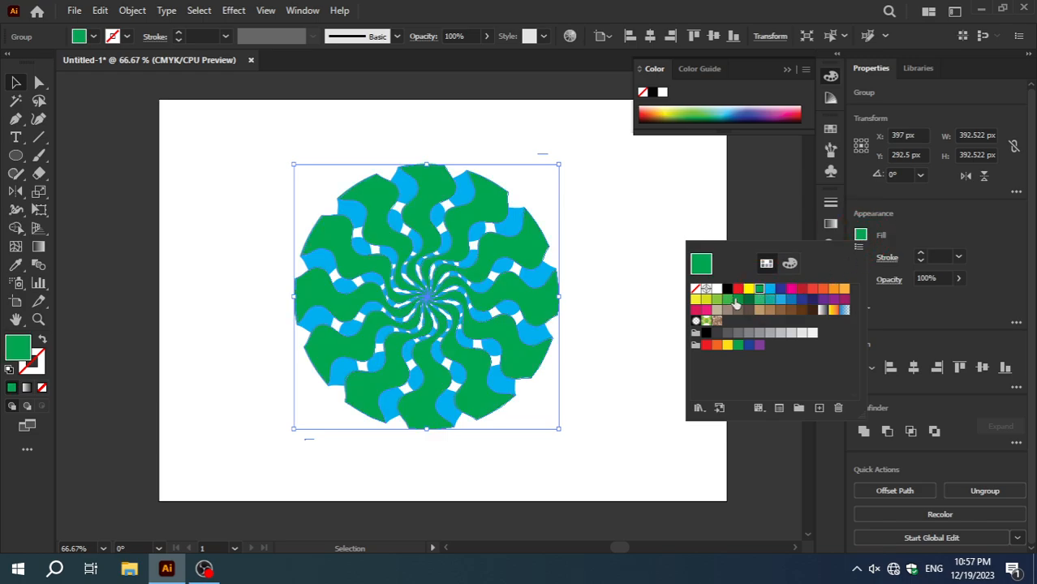
click(748, 289)
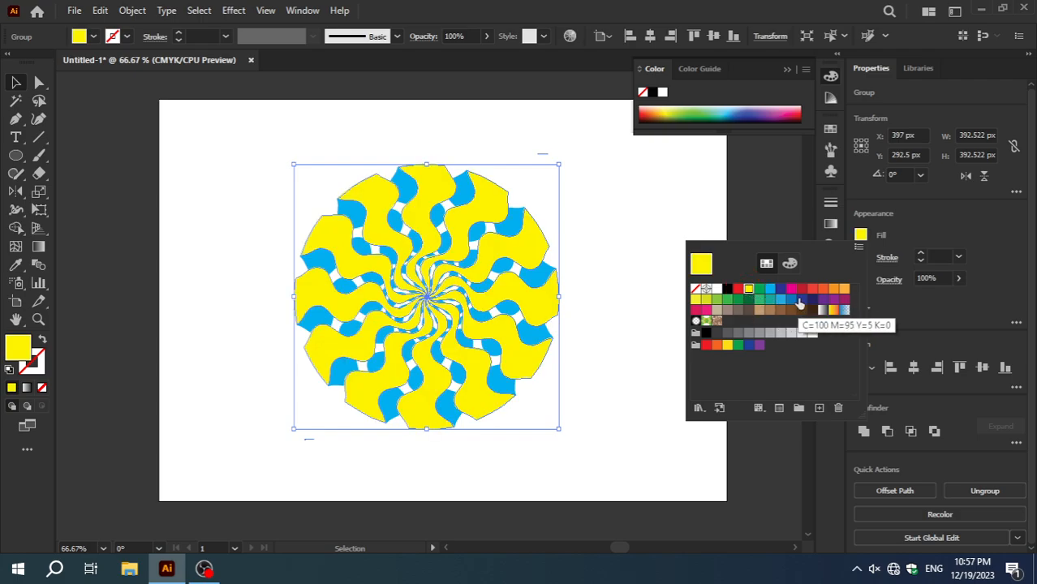
click(800, 301)
click(793, 301)
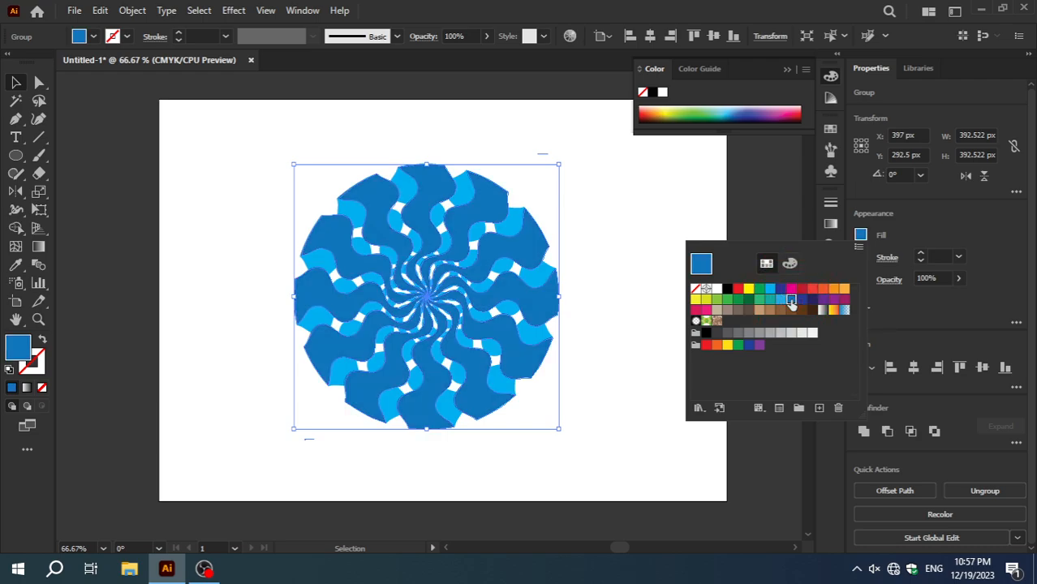
click(609, 217)
click(643, 217)
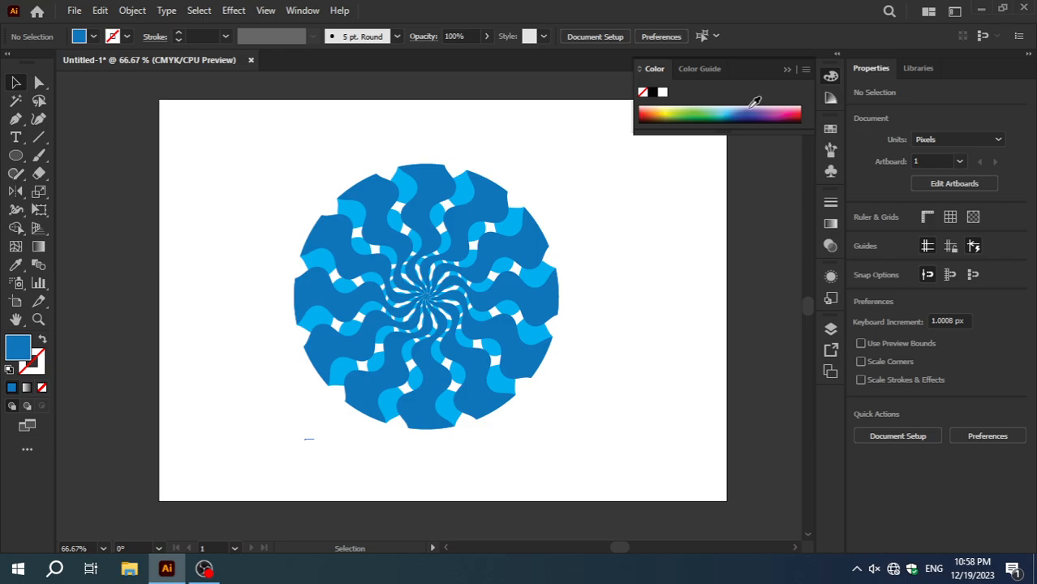
click(830, 76)
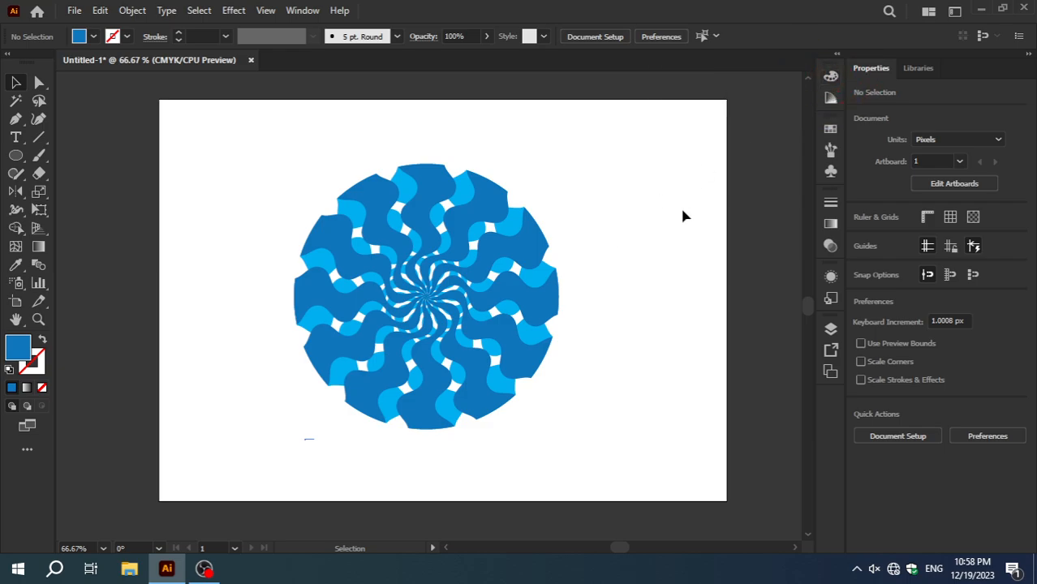